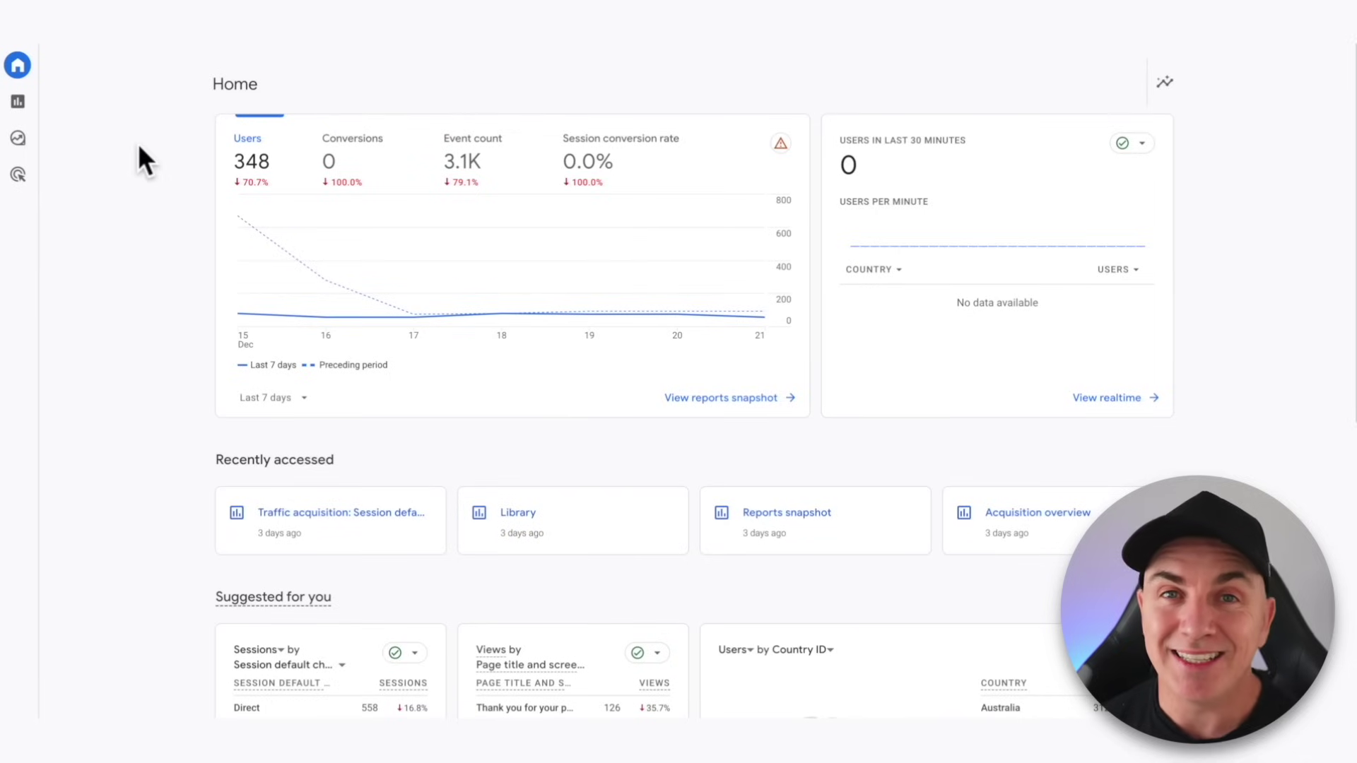
Open the report library from the Reports section and look through all the available collections.
{"action": "mouse_move", "coordinate": [24, 106]}
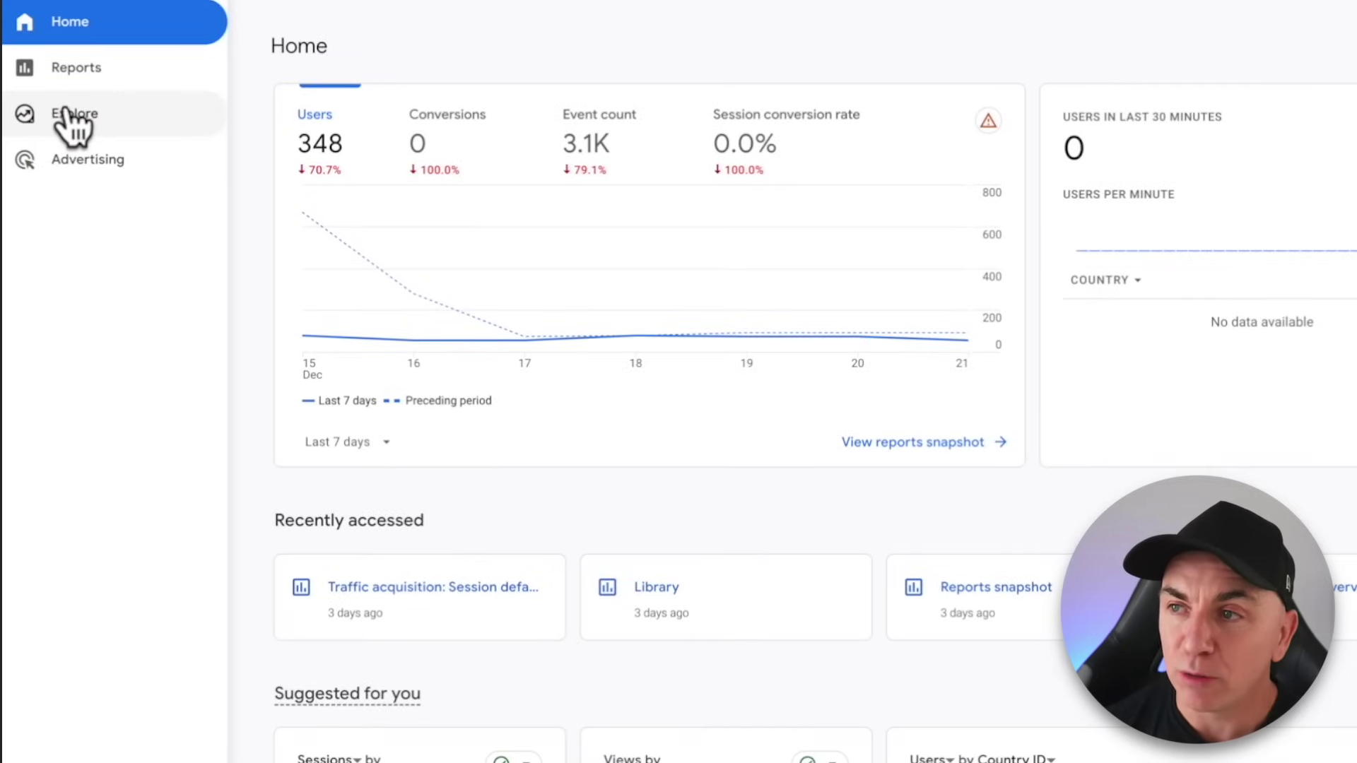
{"action": "left_click", "coordinate": [117, 71]}
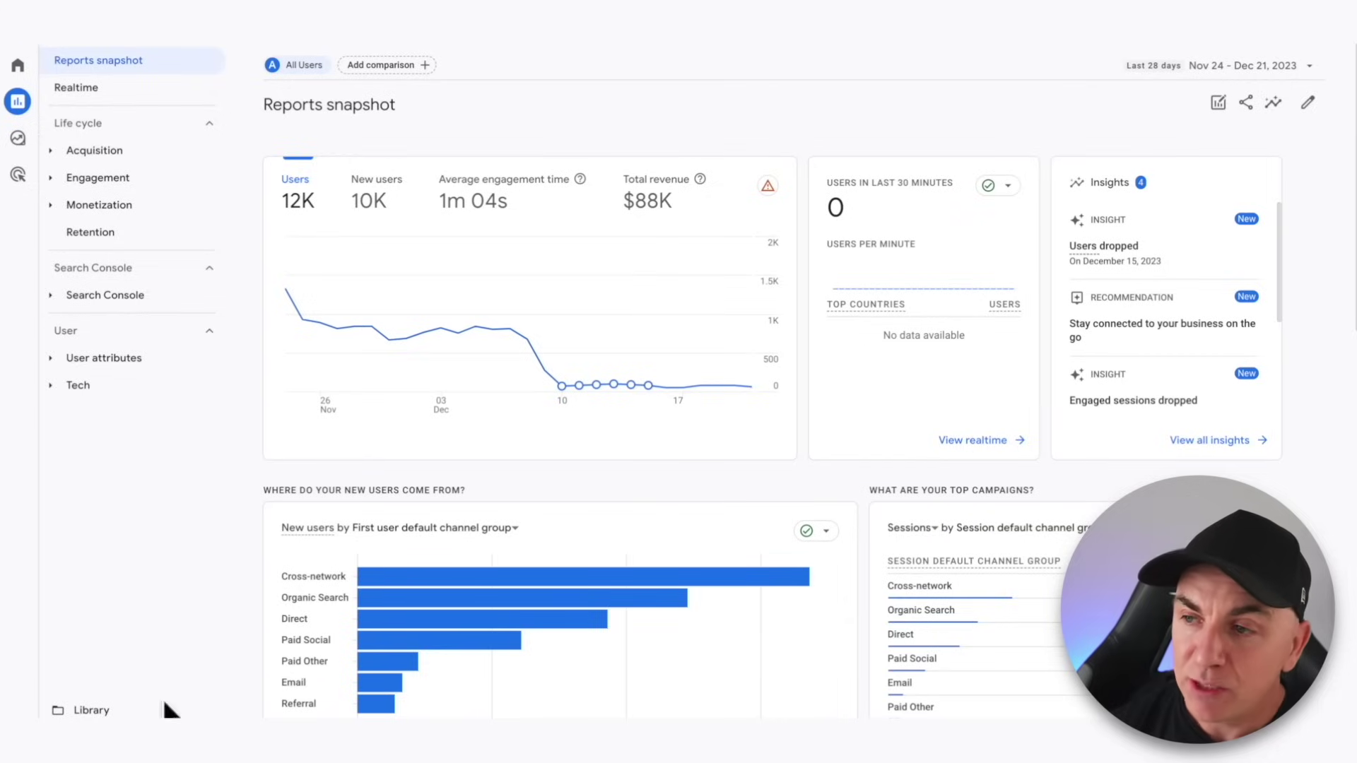
{"action": "left_click", "coordinate": [83, 712]}
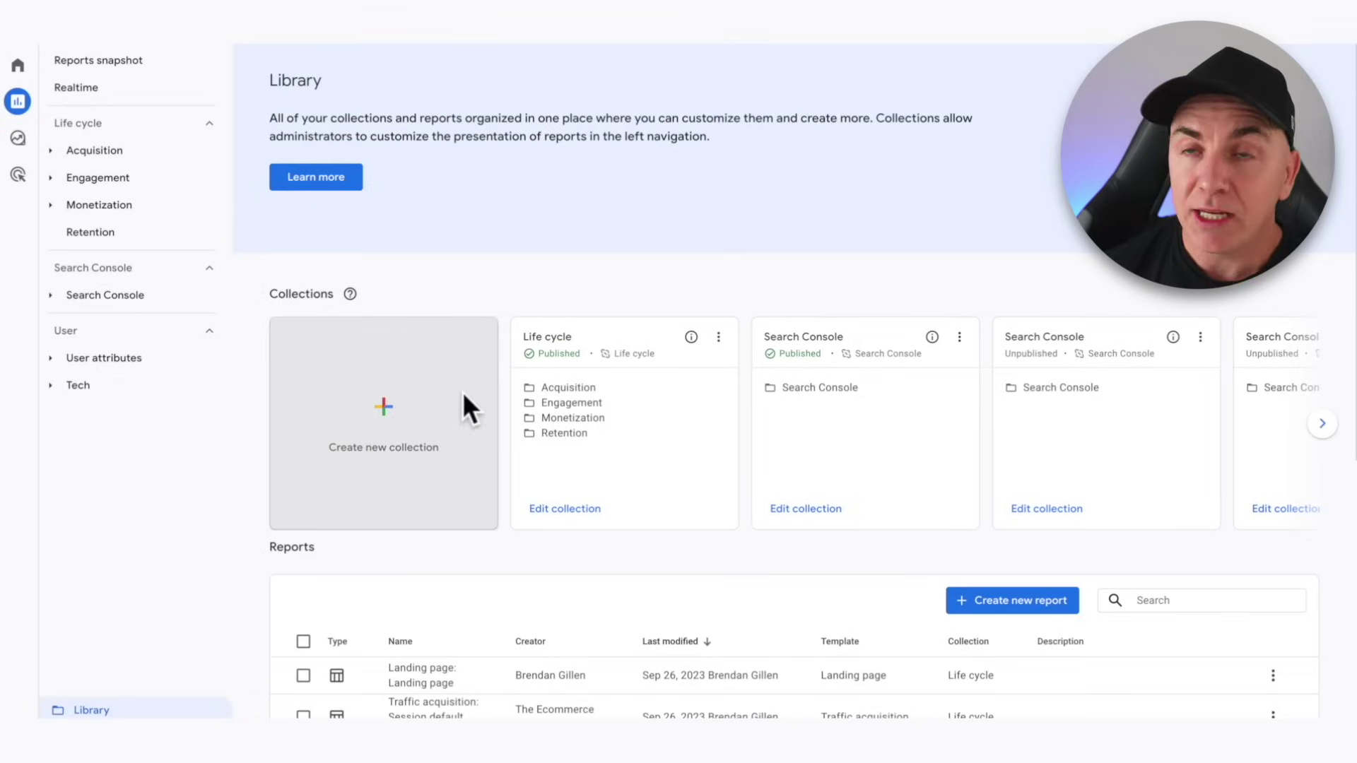
{"action": "left_click", "coordinate": [1321, 426]}
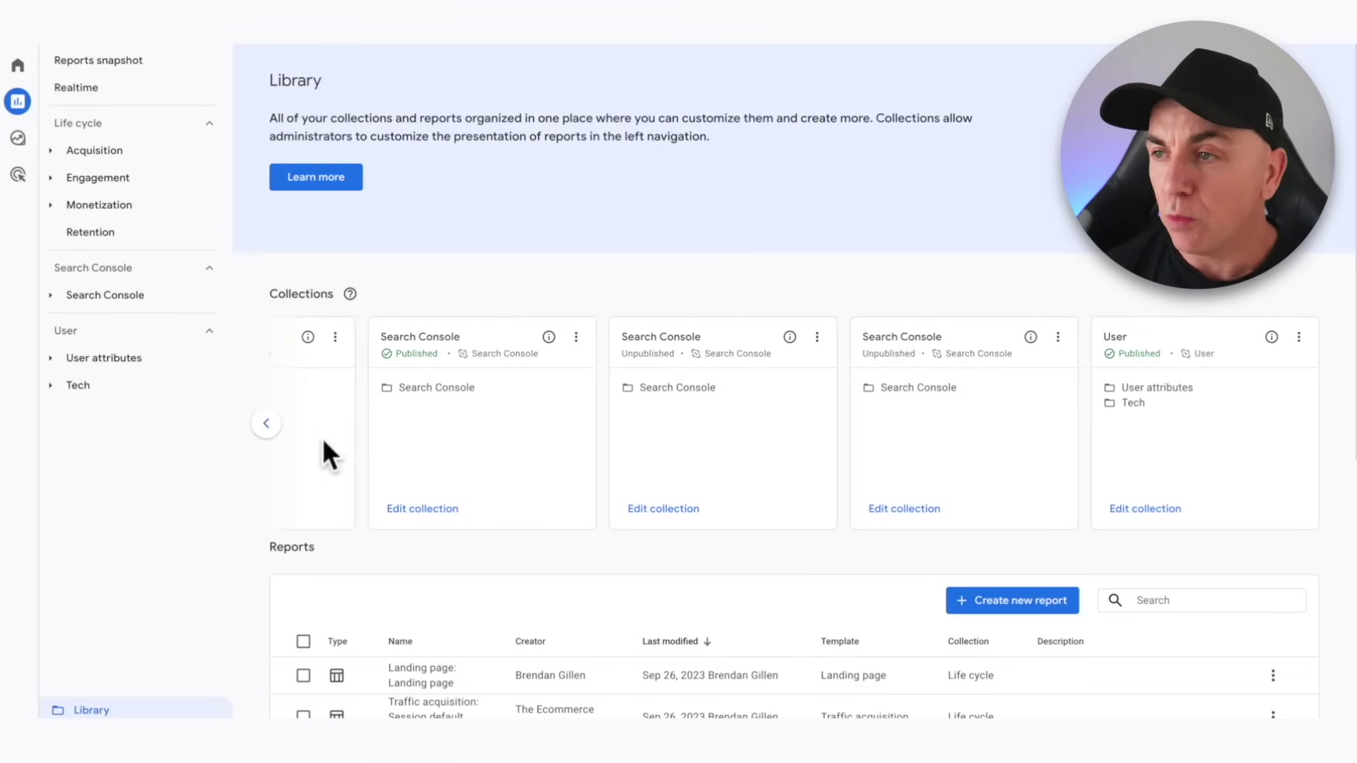
{"action": "left_click", "coordinate": [267, 424]}
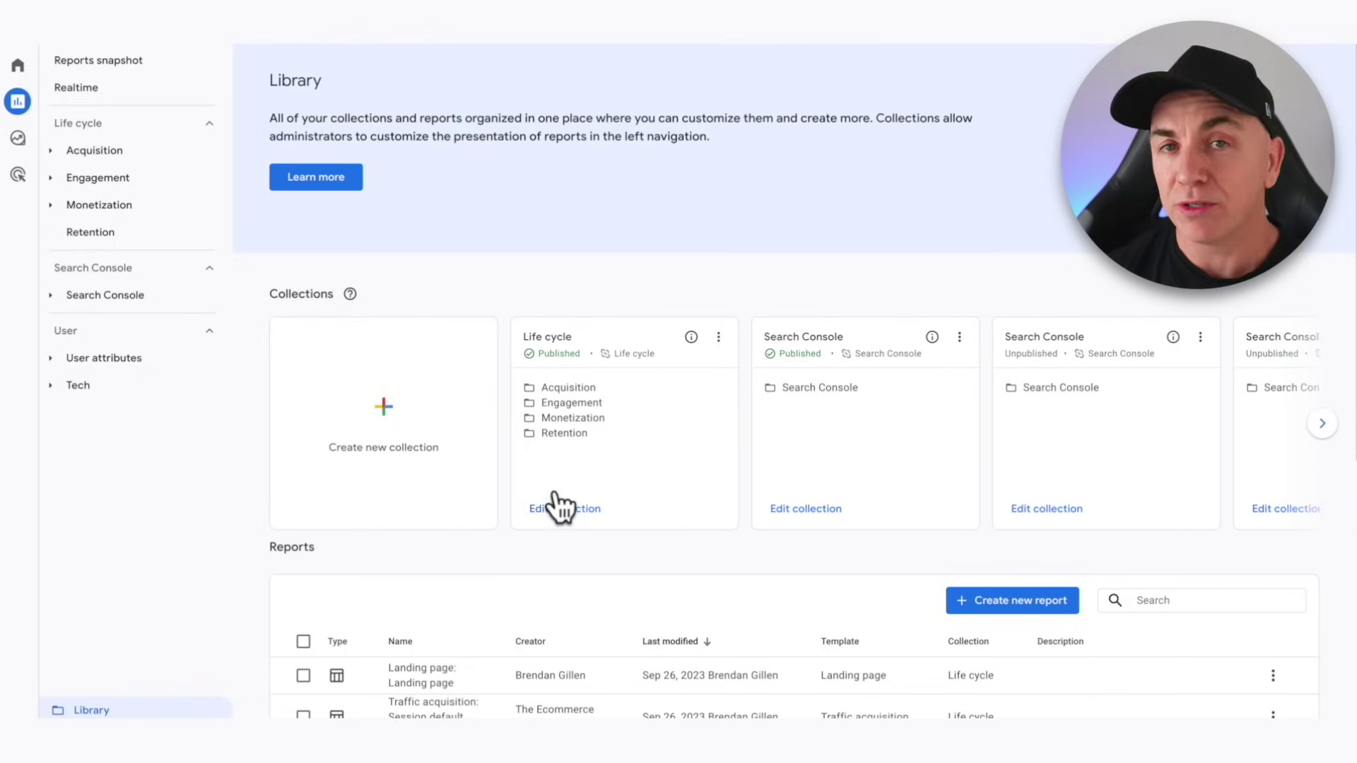
Check the management options of the published Search Console collection and of an unpublished one in the library.
{"action": "left_click", "coordinate": [959, 337]}
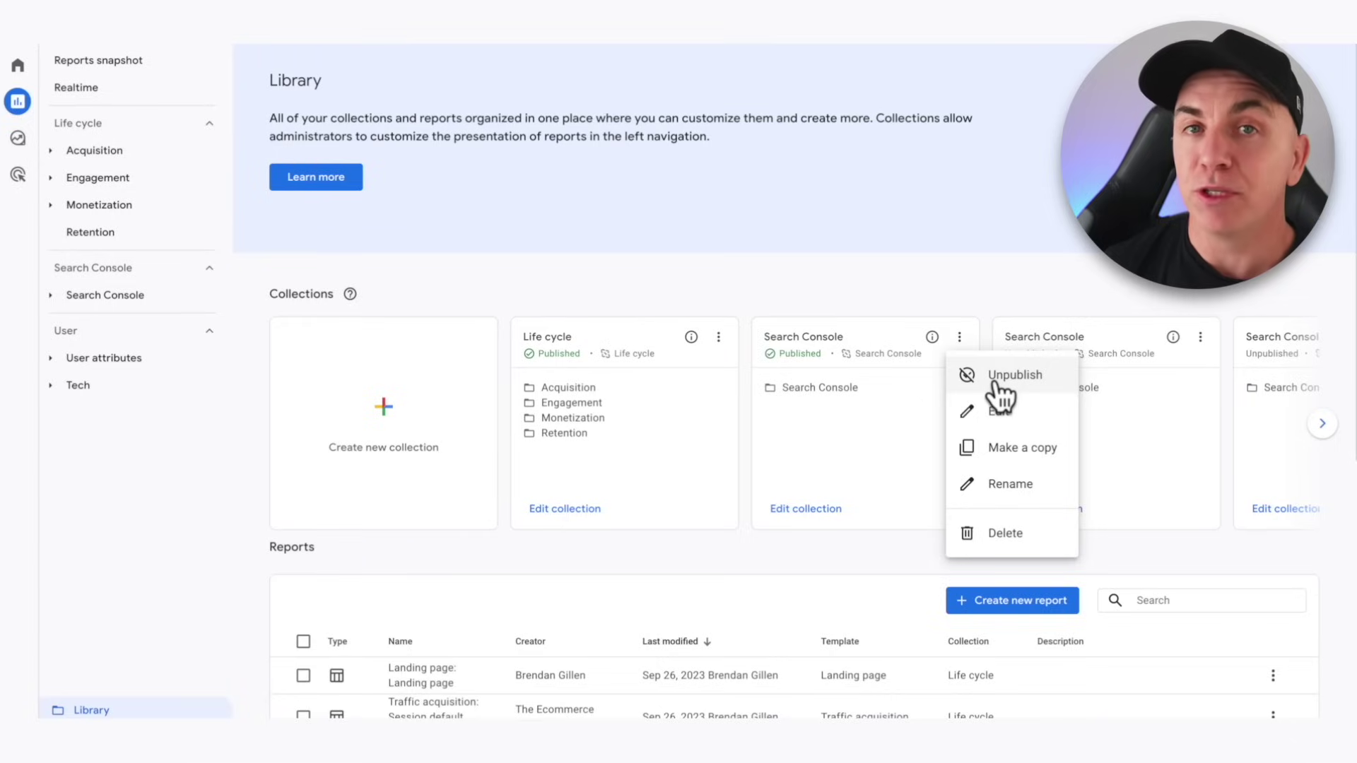
{"action": "left_click", "coordinate": [994, 301]}
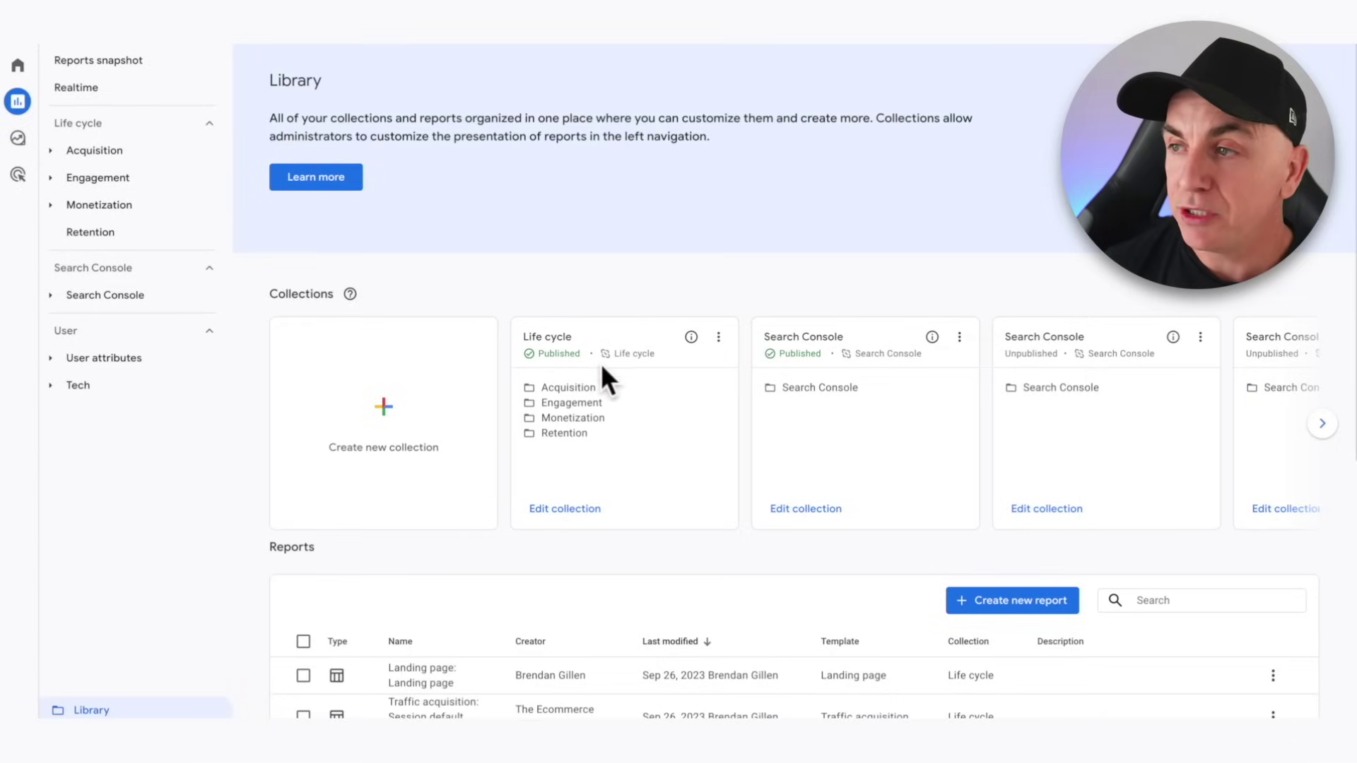
{"action": "left_click", "coordinate": [1201, 338]}
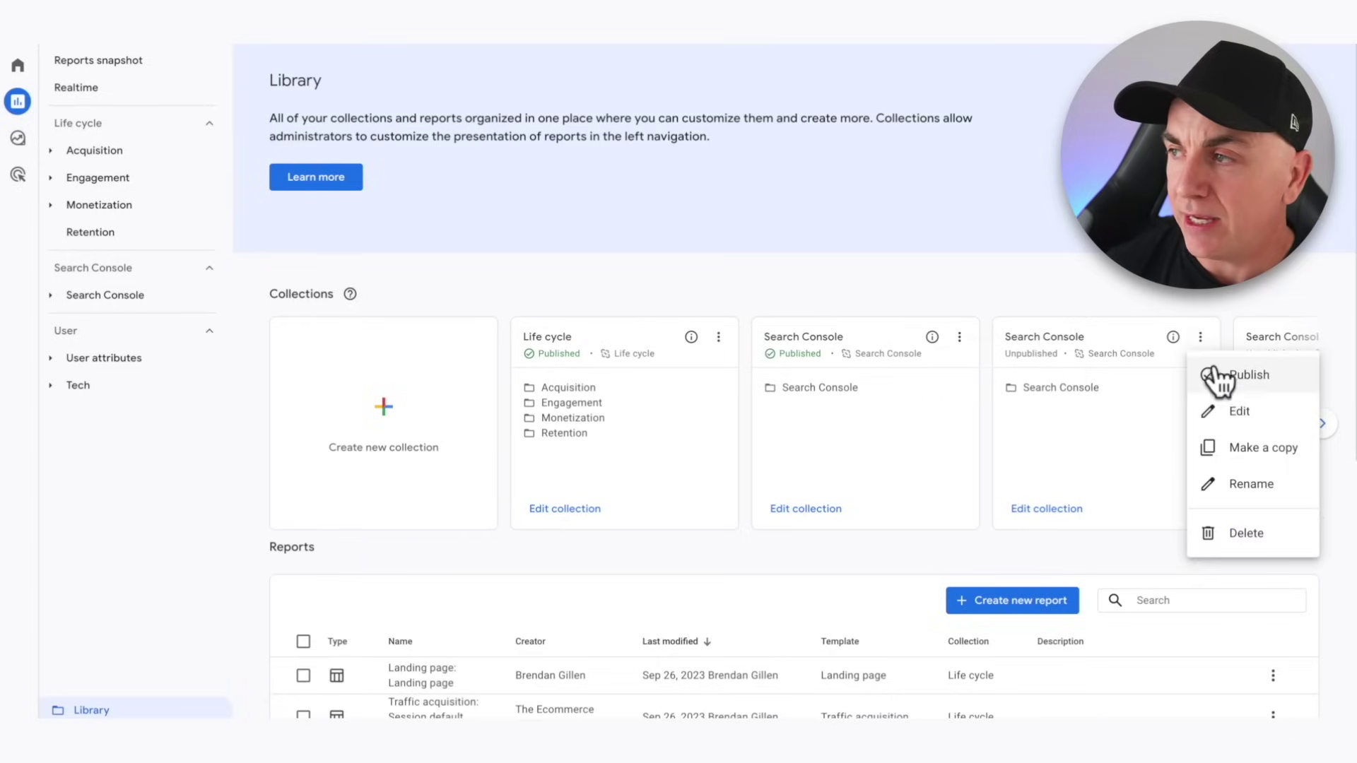
{"action": "left_click", "coordinate": [1151, 303]}
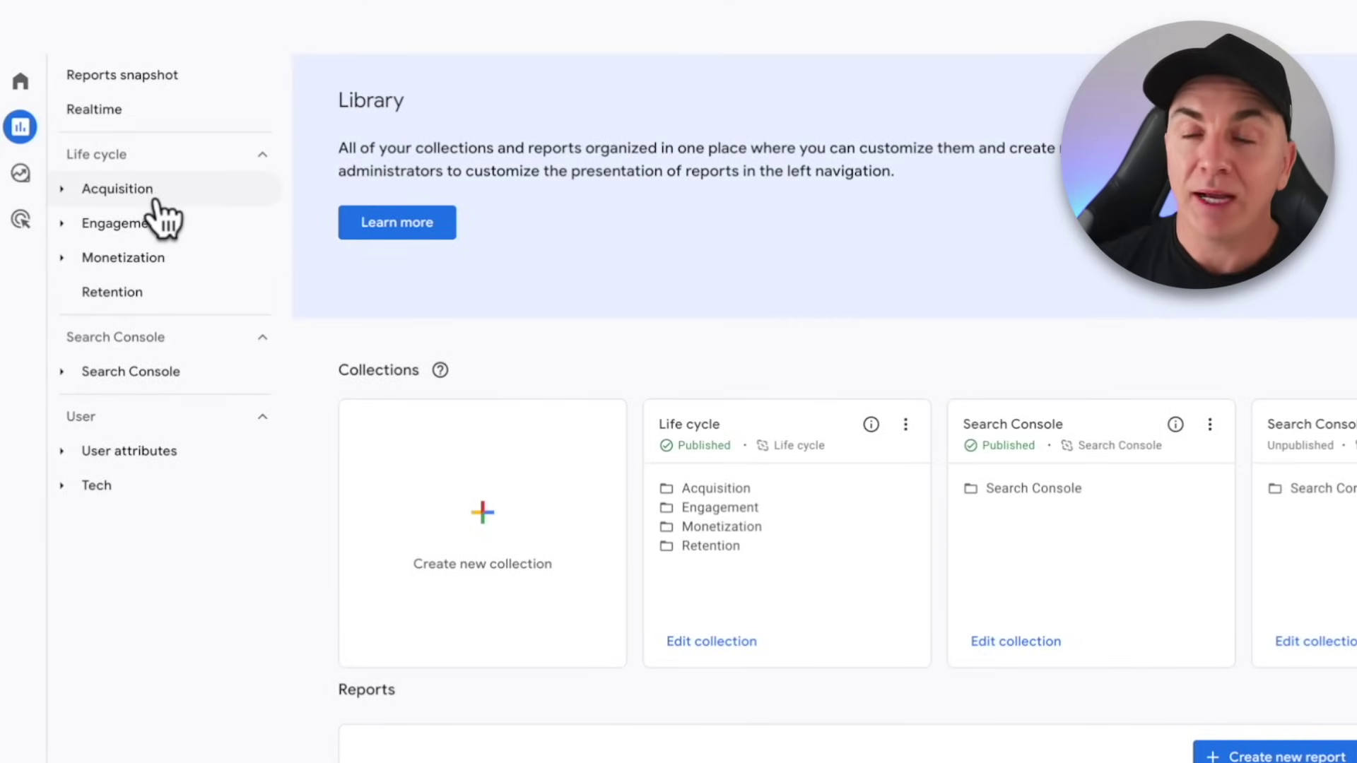
Open the traffic acquisition report under Acquisition and change the table's primary dimension to Session source / medium.
{"action": "left_click", "coordinate": [120, 192]}
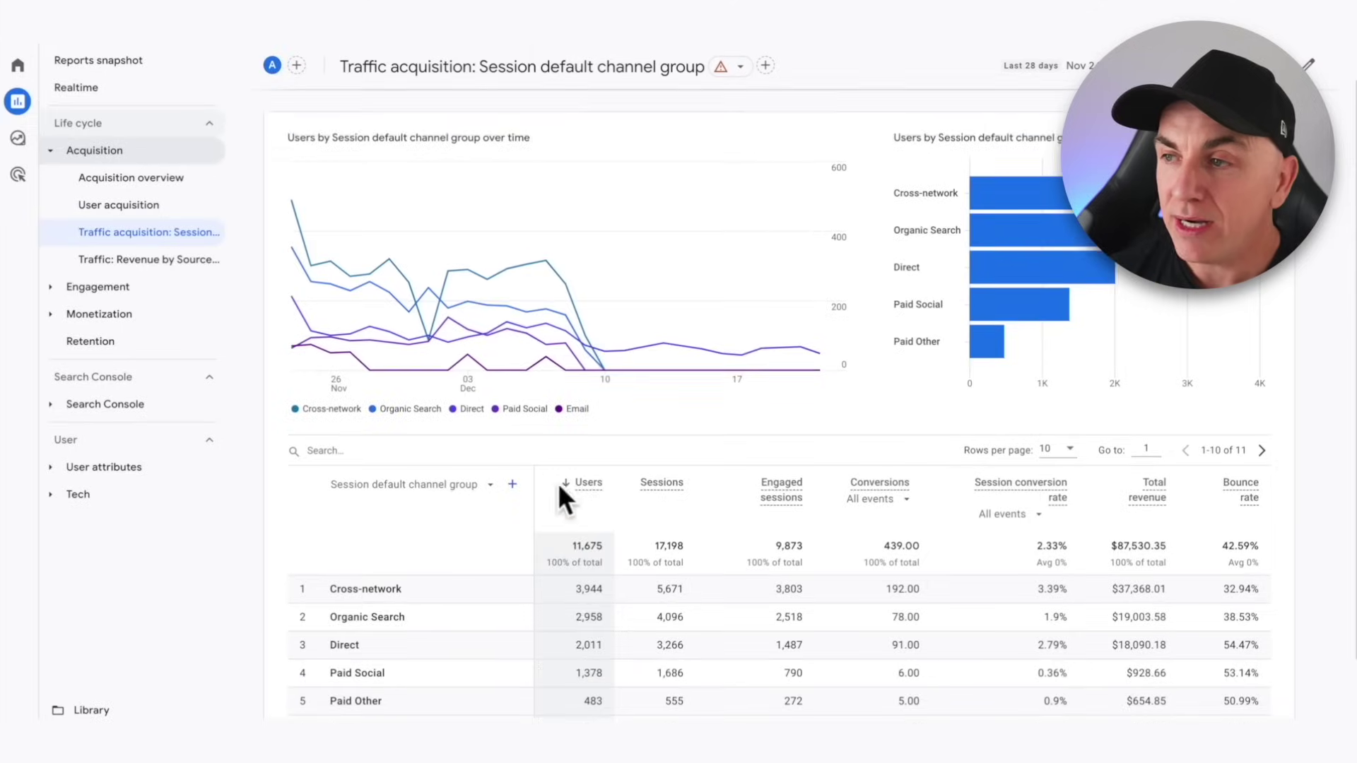
{"action": "scroll", "coordinate": [485, 475], "scroll_direction": "down", "scroll_amount": 1}
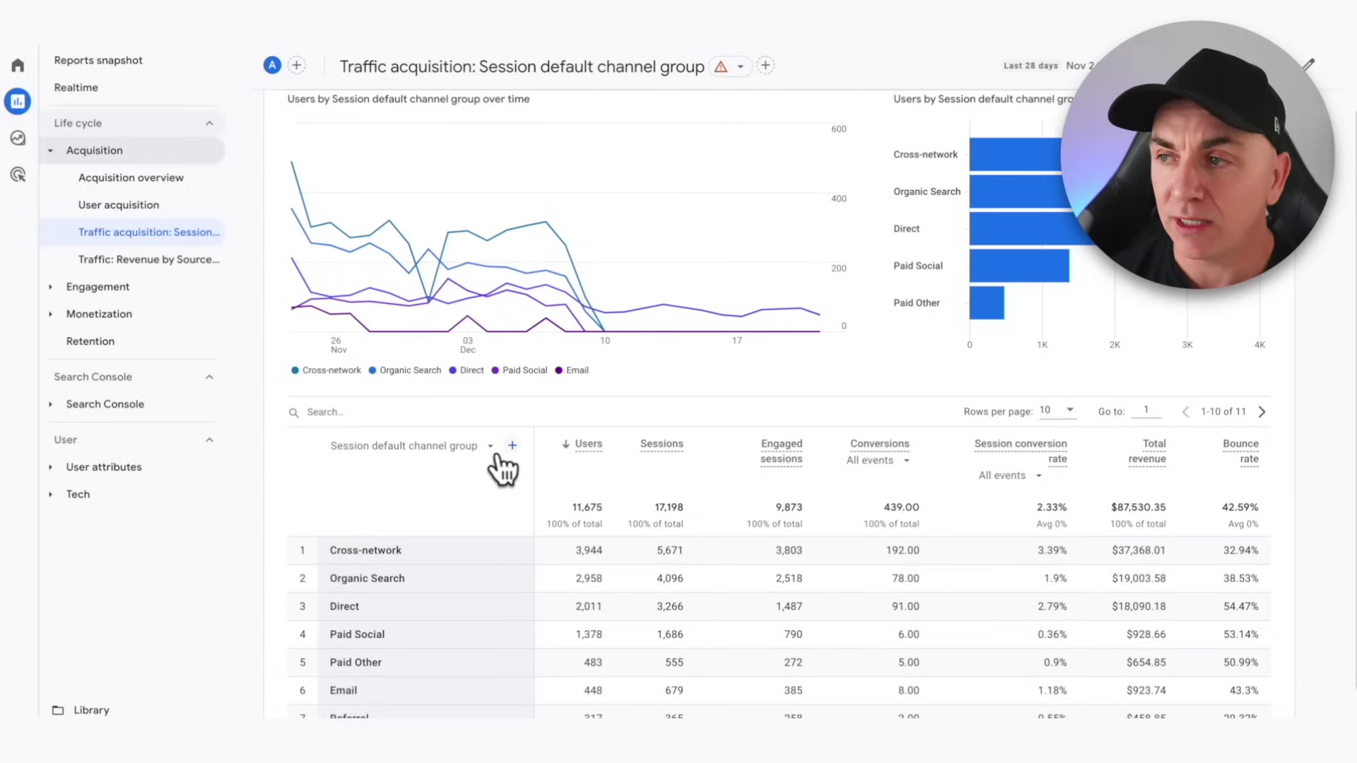
{"action": "left_click", "coordinate": [490, 447]}
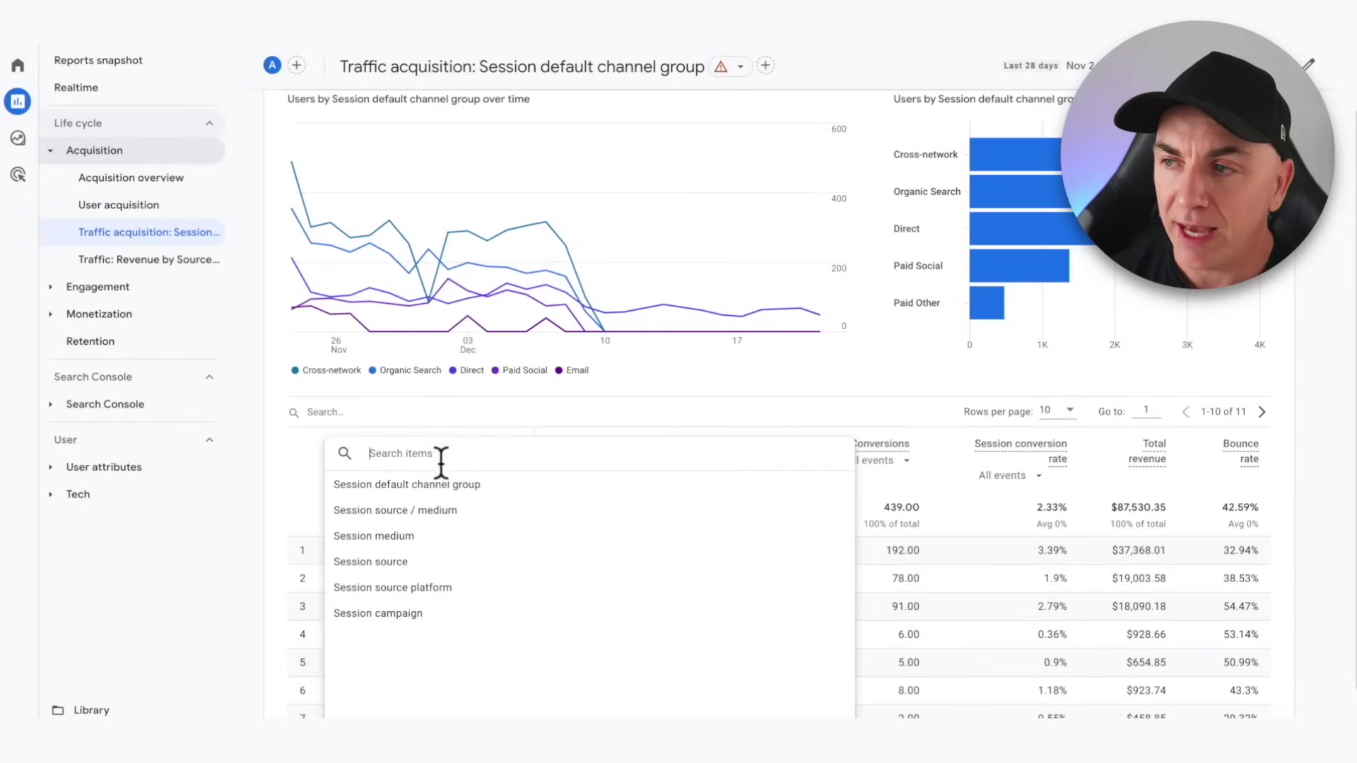
{"action": "left_click", "coordinate": [426, 510]}
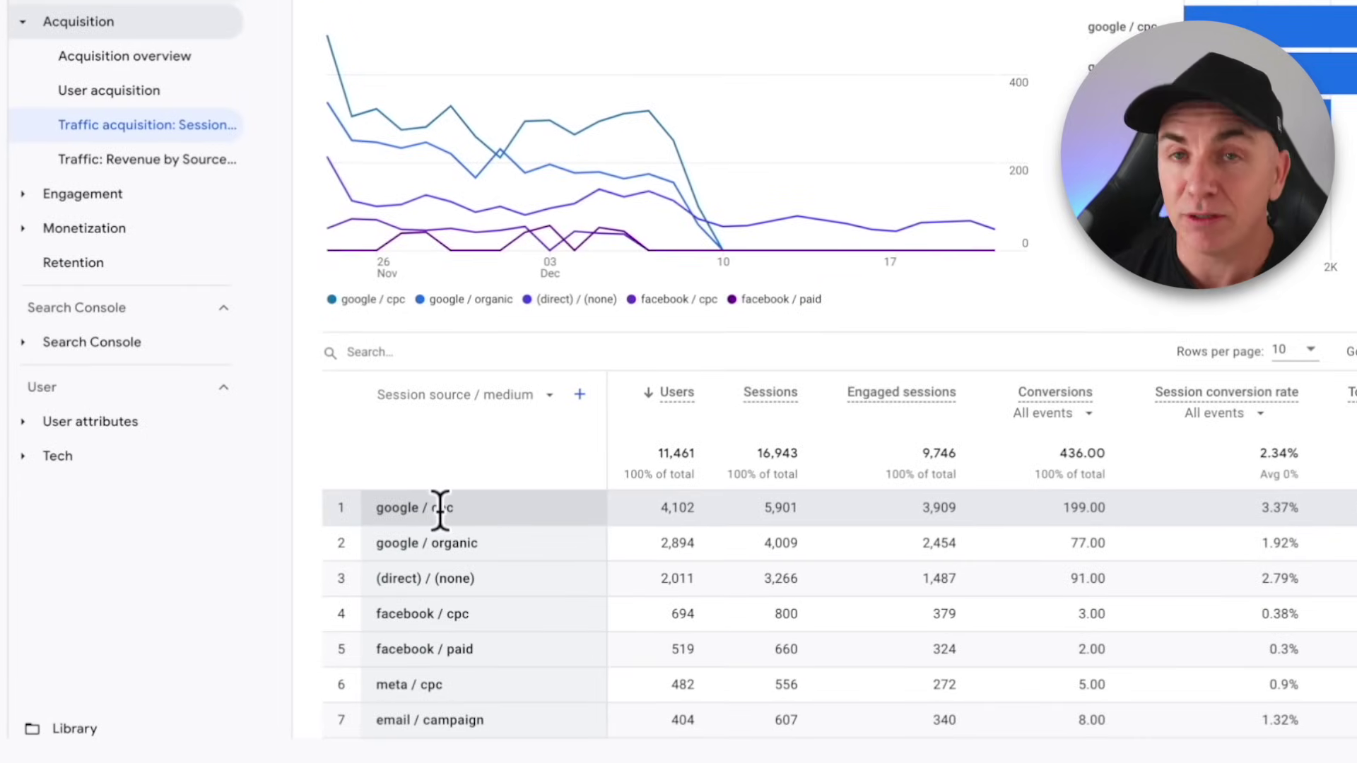
{"action": "scroll", "coordinate": [467, 548], "scroll_direction": "down", "scroll_amount": 1}
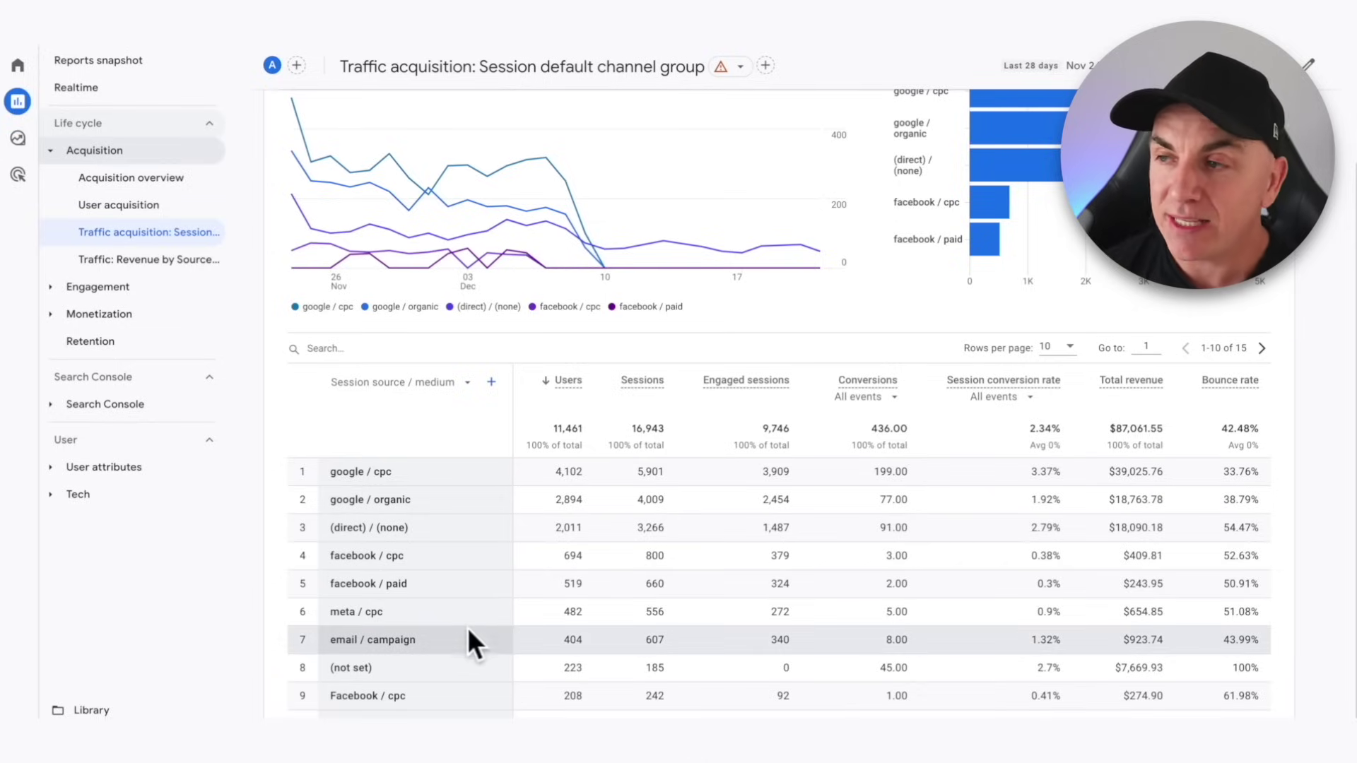
Customize the traffic acquisition report by adding the Quantity metric, and review the new column across the traffic sources.
{"action": "scroll", "coordinate": [565, 615], "scroll_direction": "up", "scroll_amount": 1}
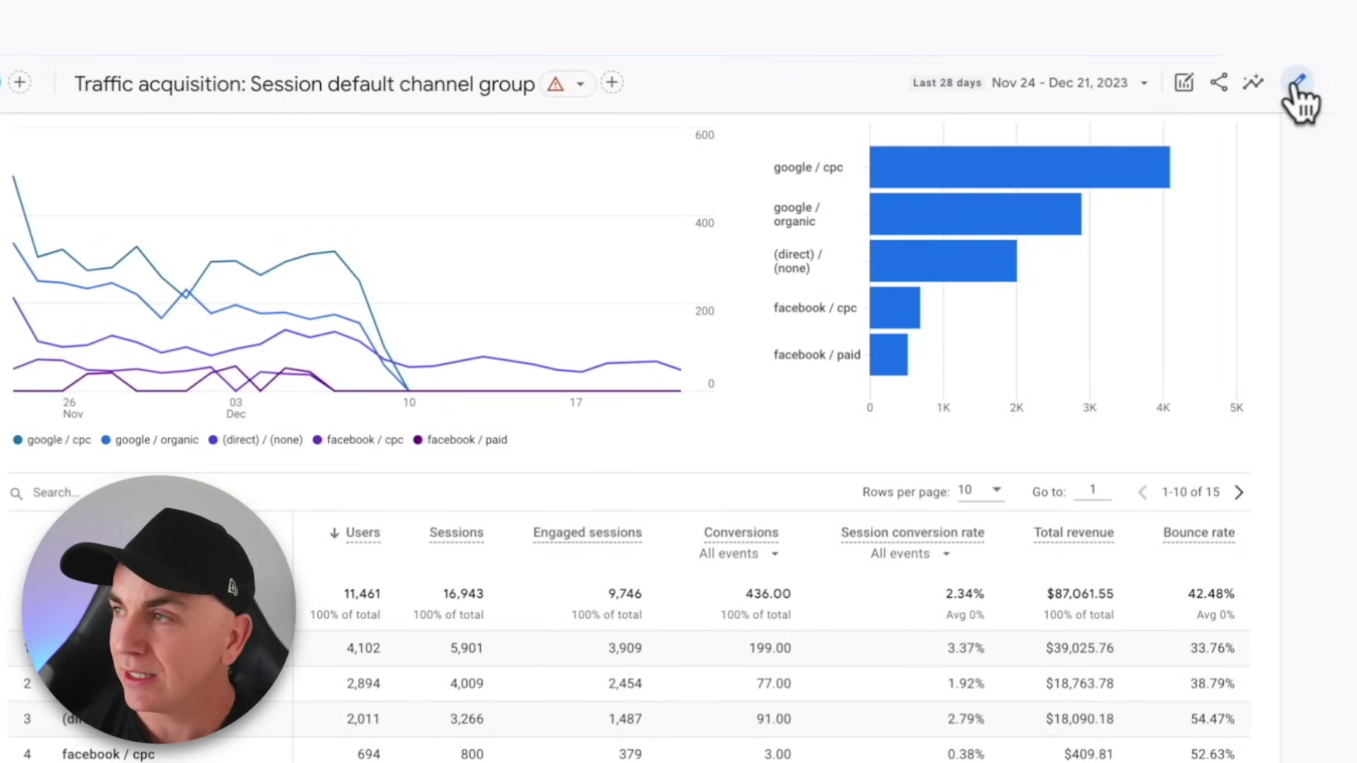
{"action": "left_click", "coordinate": [1299, 83]}
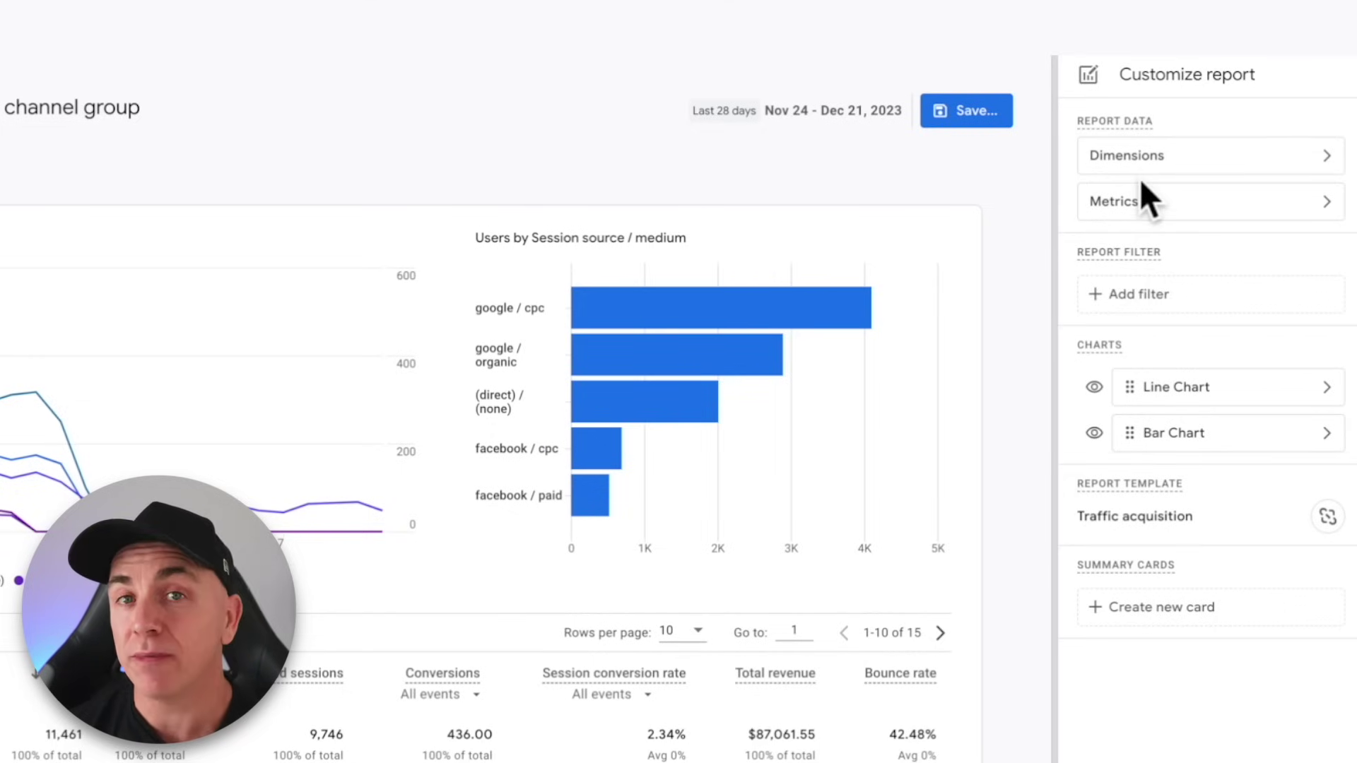
{"action": "left_click", "coordinate": [1148, 202]}
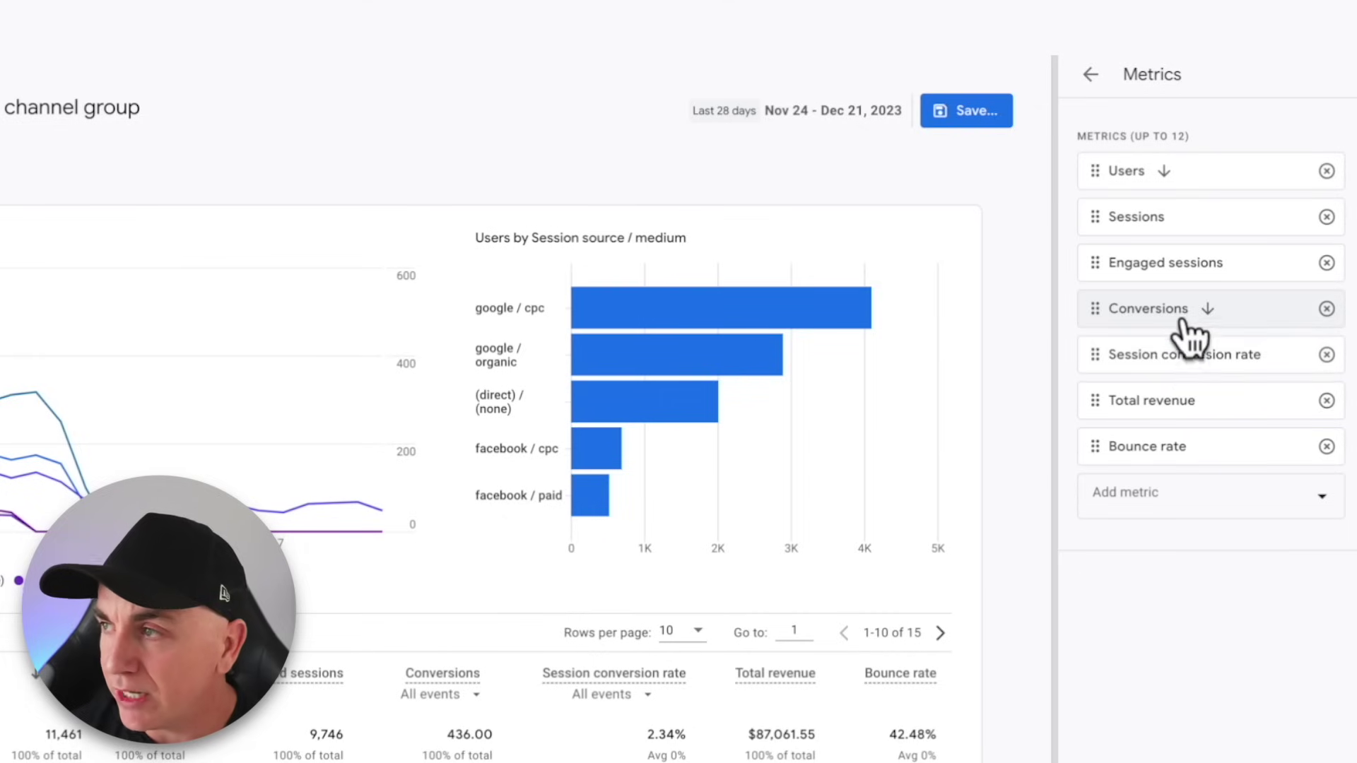
{"action": "left_click", "coordinate": [1317, 495]}
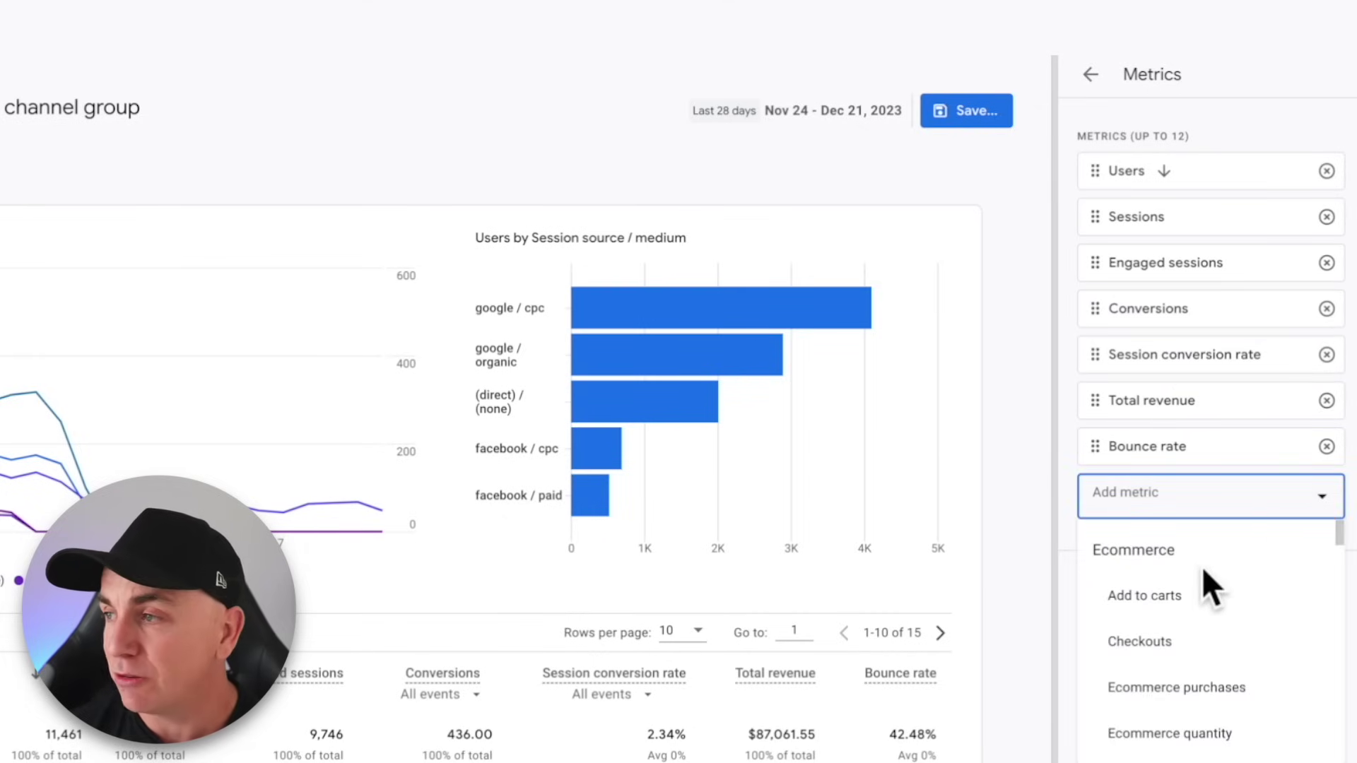
{"action": "scroll", "coordinate": [1204, 635], "scroll_direction": "down", "scroll_amount": 3}
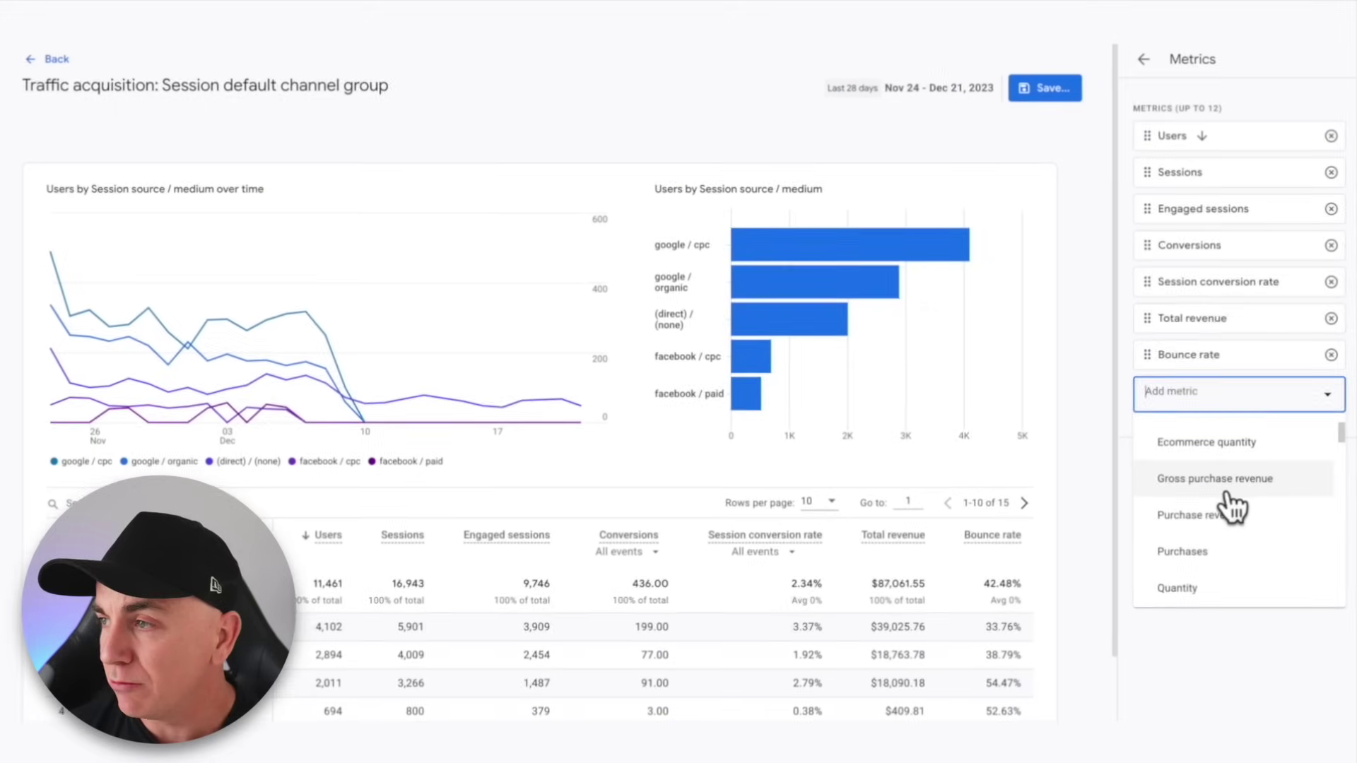
{"action": "scroll", "coordinate": [1232, 507], "scroll_direction": "down", "scroll_amount": 2}
{"action": "left_click", "coordinate": [1213, 495]}
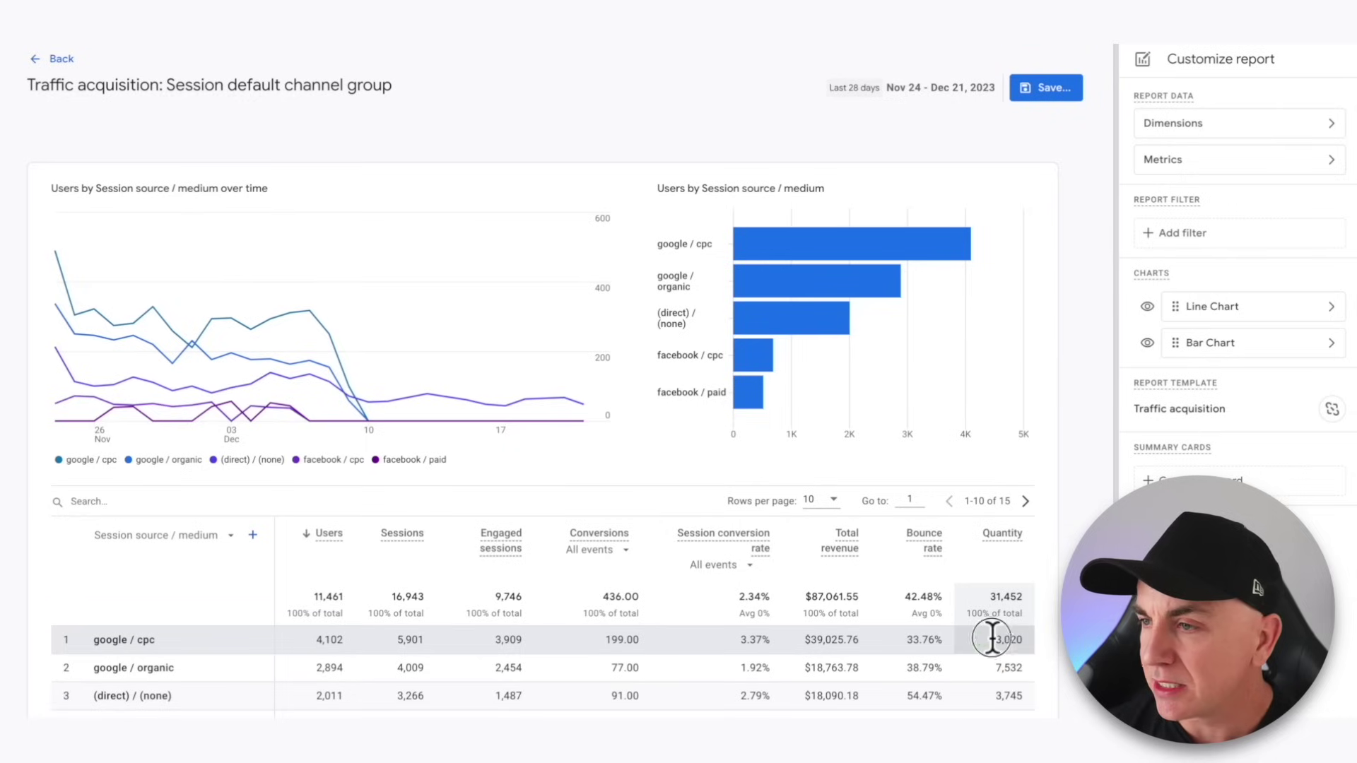
{"action": "scroll", "coordinate": [1016, 640], "scroll_direction": "down", "scroll_amount": 3}
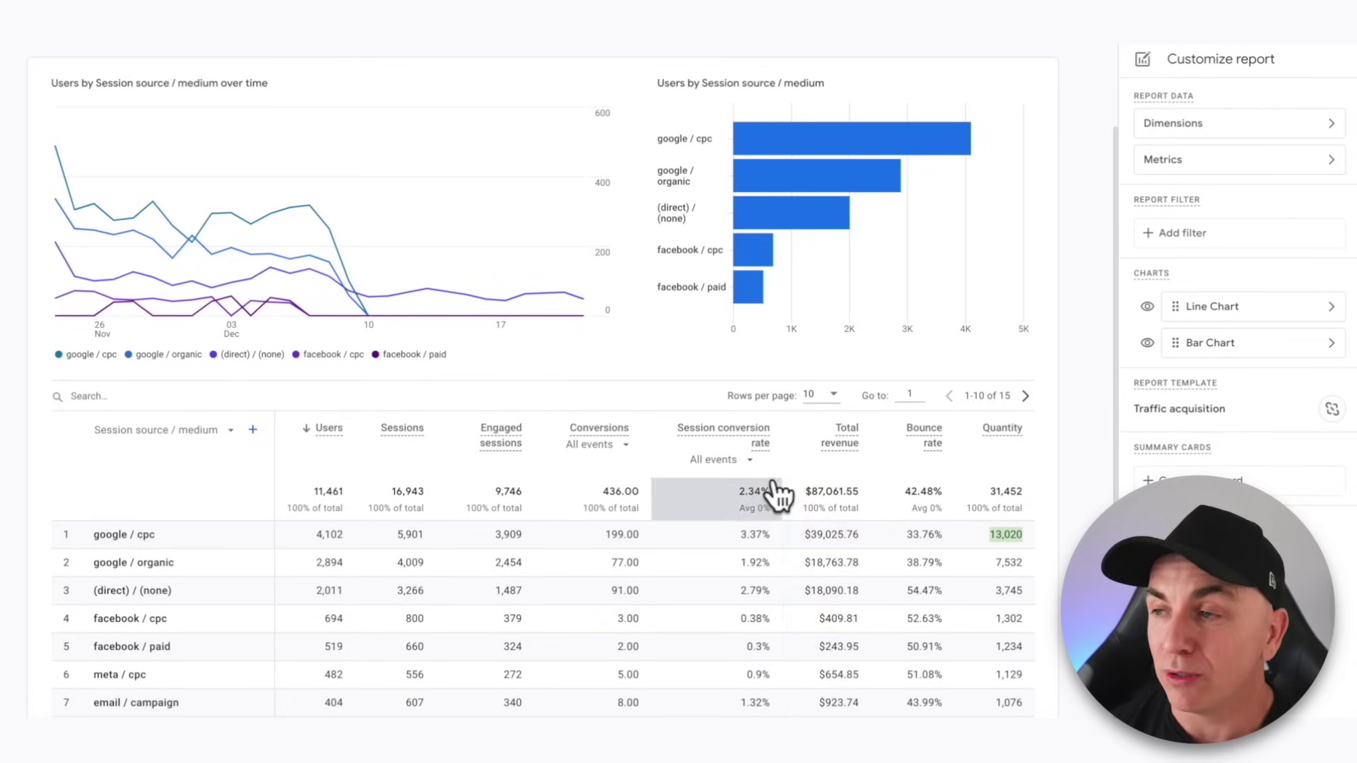
{"action": "scroll", "coordinate": [777, 488], "scroll_direction": "down", "scroll_amount": 1}
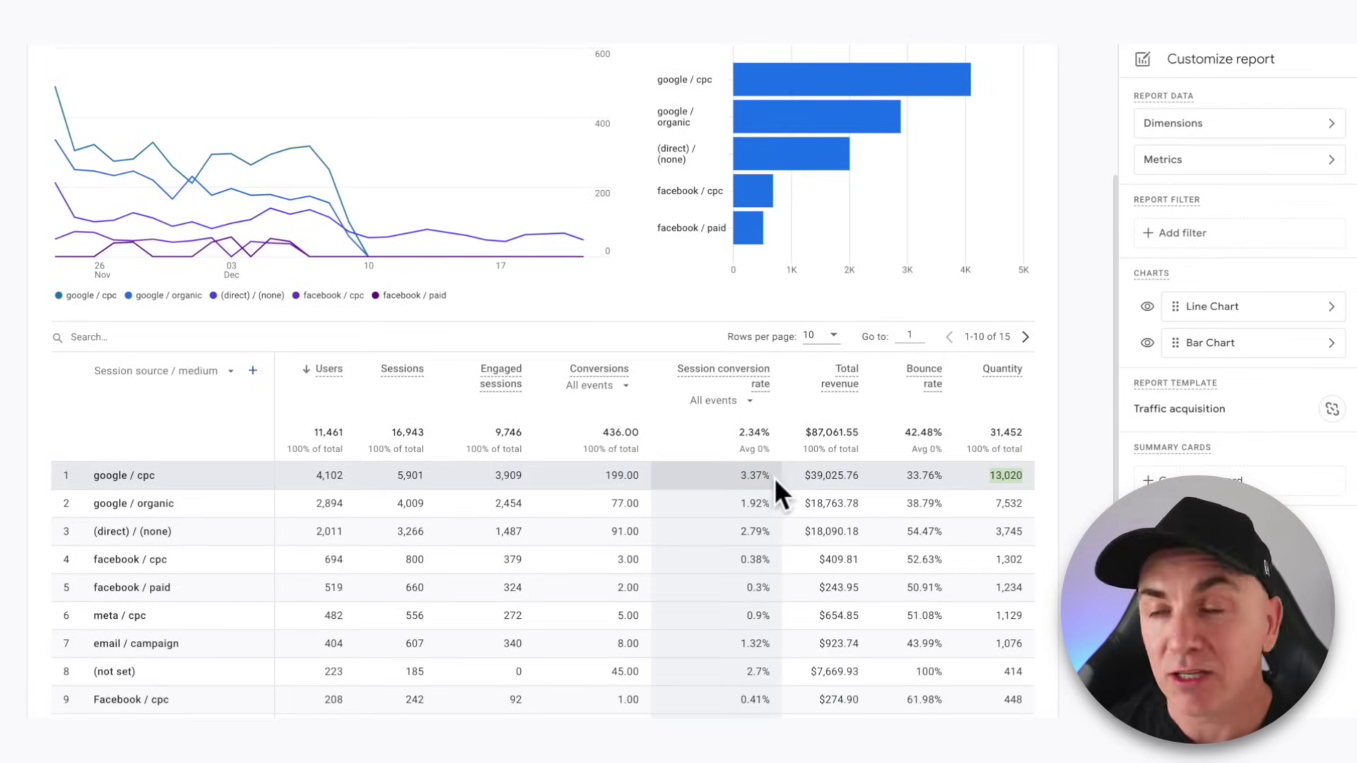
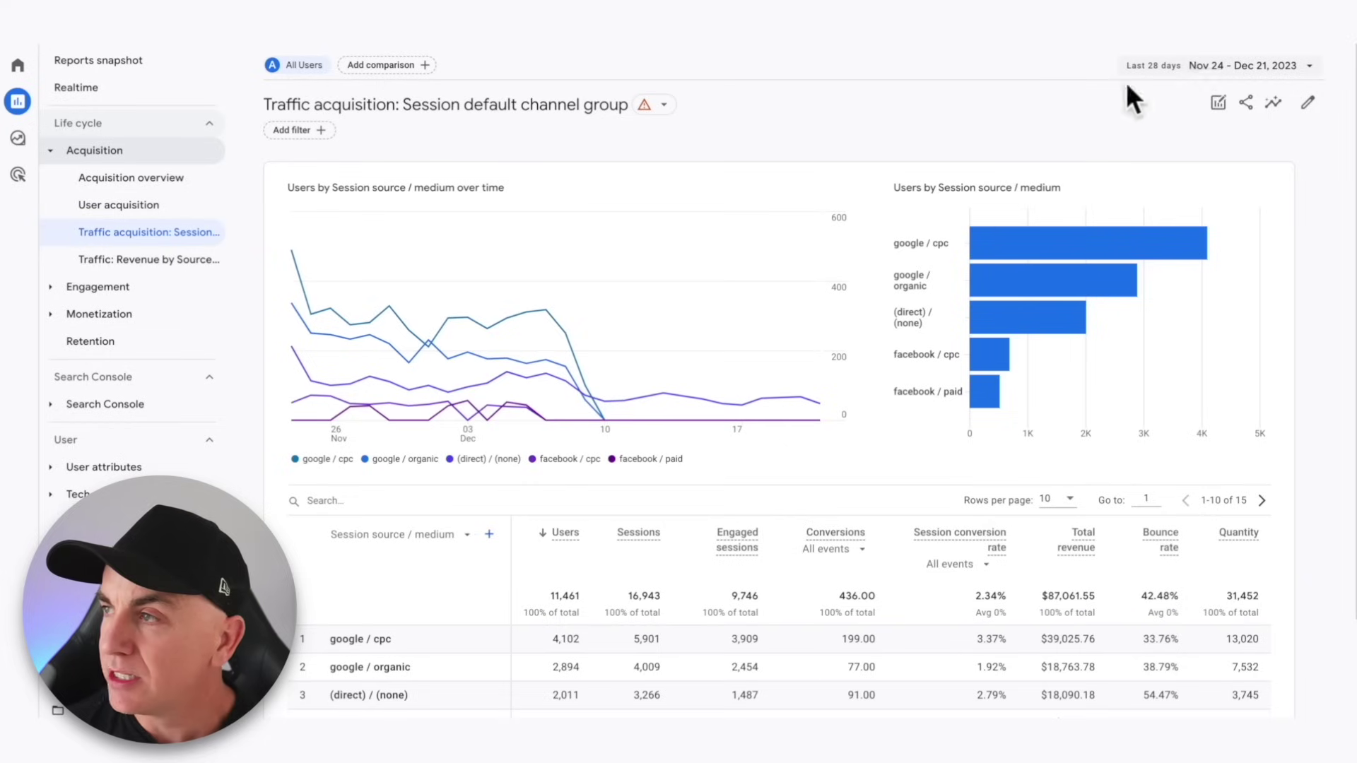
Set the report's date range to Nov 1 – Nov 30, 2023.
{"action": "left_click", "coordinate": [1244, 67]}
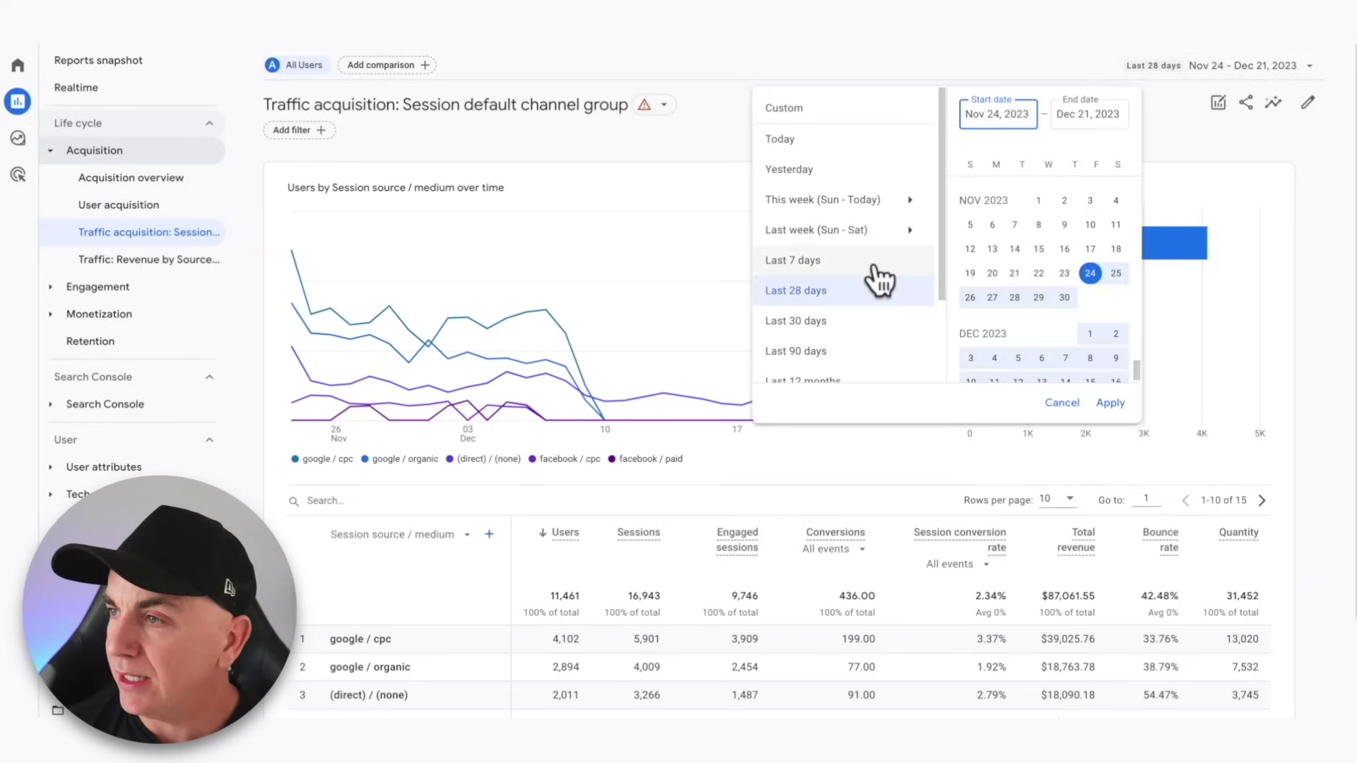
{"action": "scroll", "coordinate": [879, 277], "scroll_direction": "down", "scroll_amount": 1}
{"action": "left_click", "coordinate": [1039, 200]}
{"action": "left_click", "coordinate": [1065, 297]}
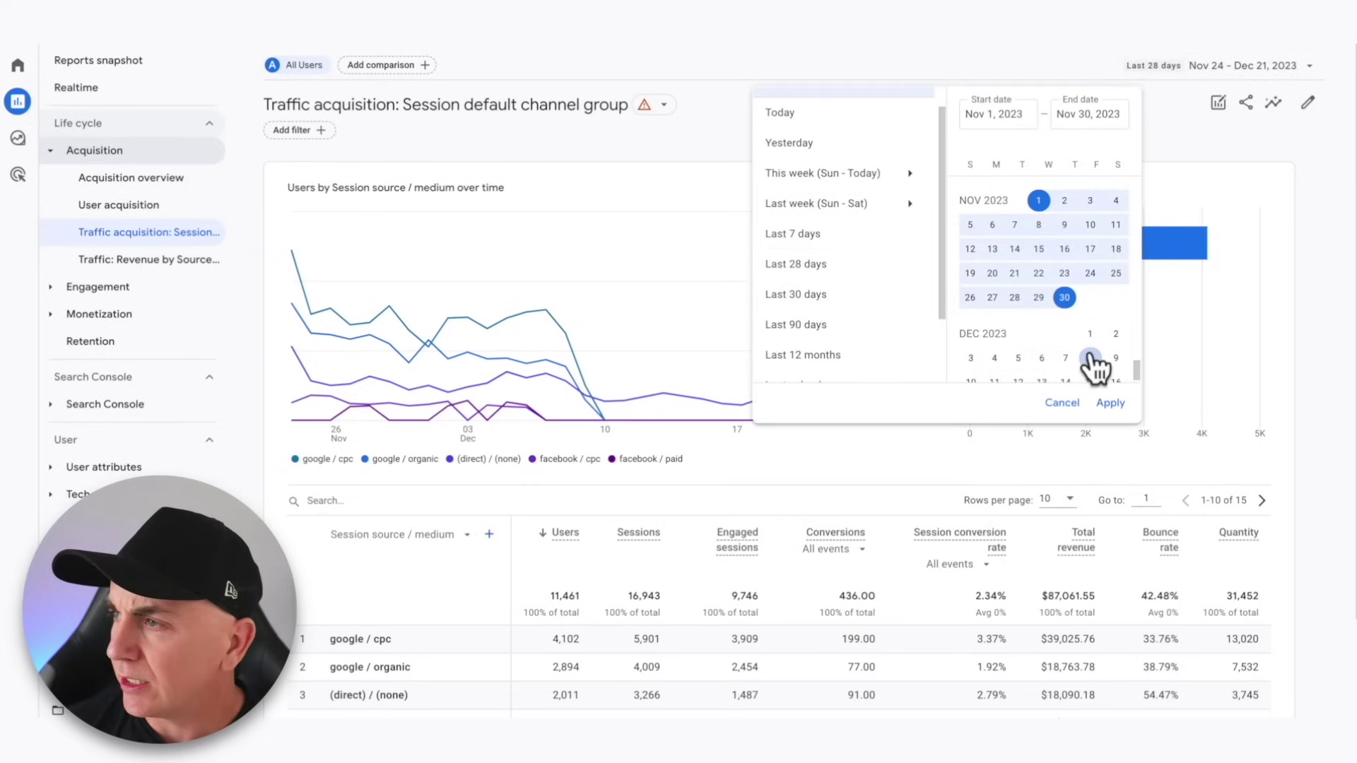
{"action": "left_click", "coordinate": [1111, 403]}
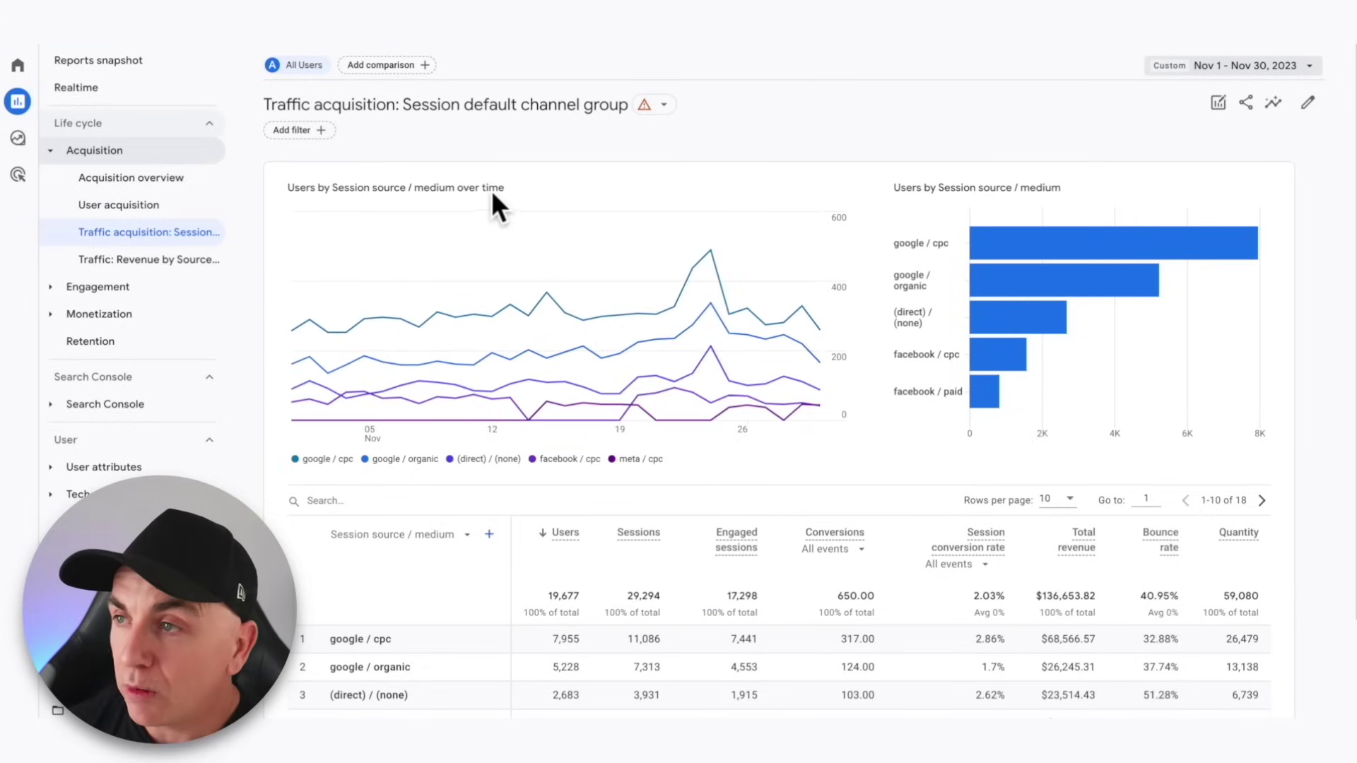
Sort the traffic acquisition table by Total revenue so the charts plot revenue by session source / medium.
{"action": "left_click_drag", "start_coordinate": [332, 188], "coordinate": [444, 188]}
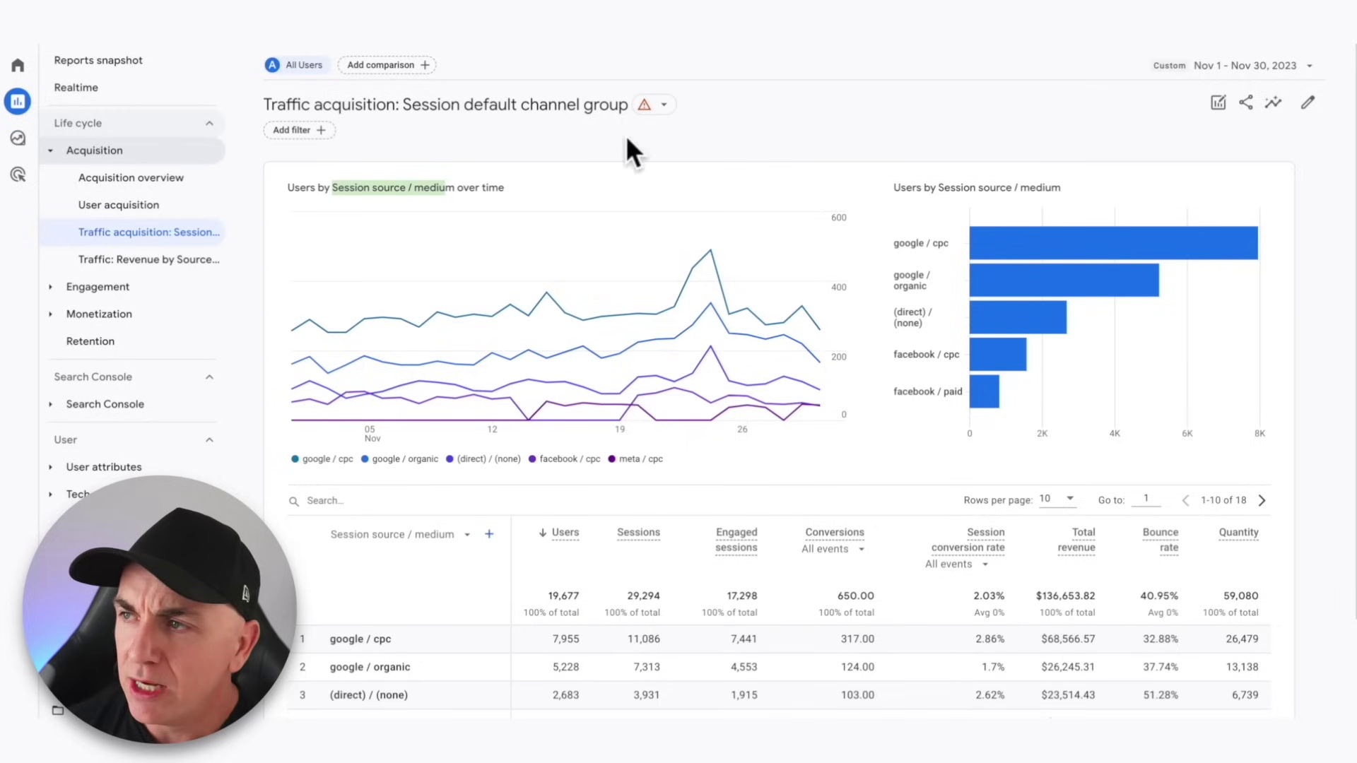
{"action": "left_click", "coordinate": [651, 141]}
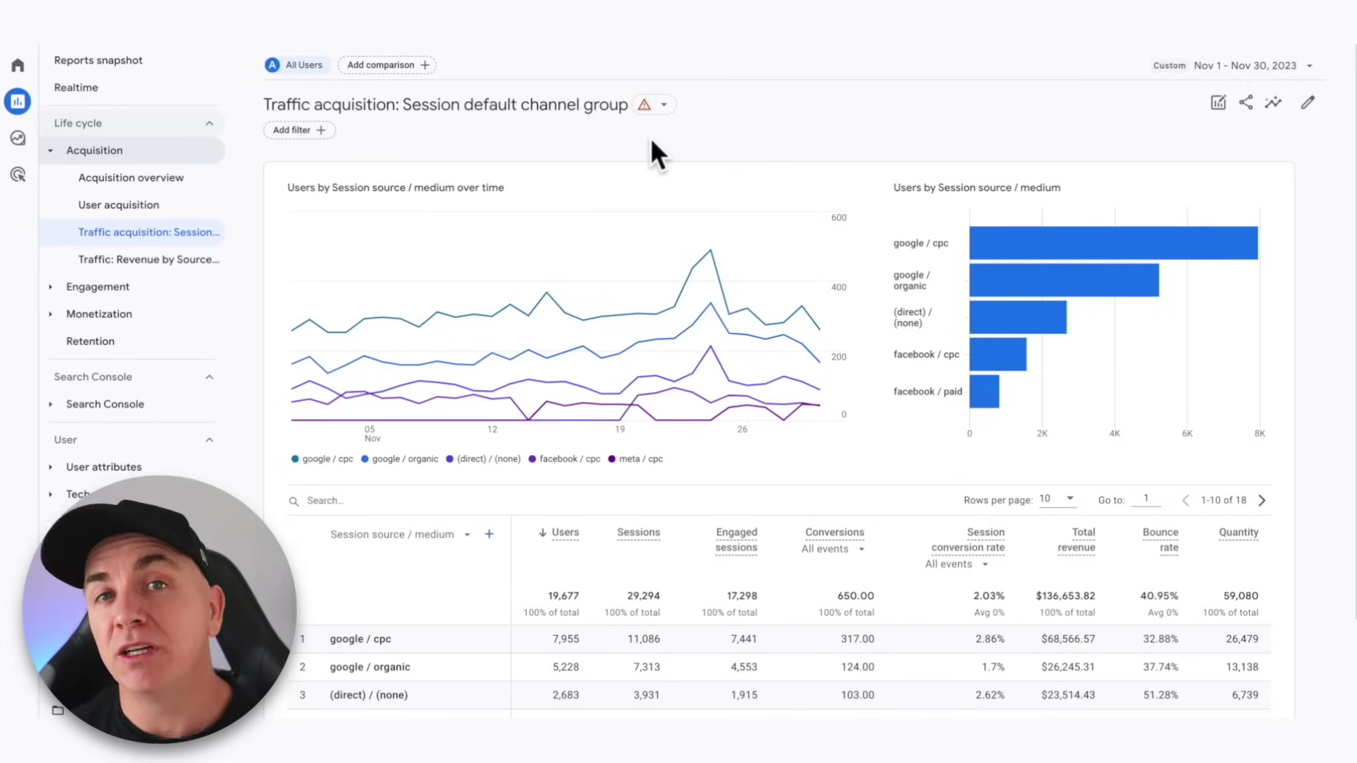
{"action": "left_click", "coordinate": [1026, 532]}
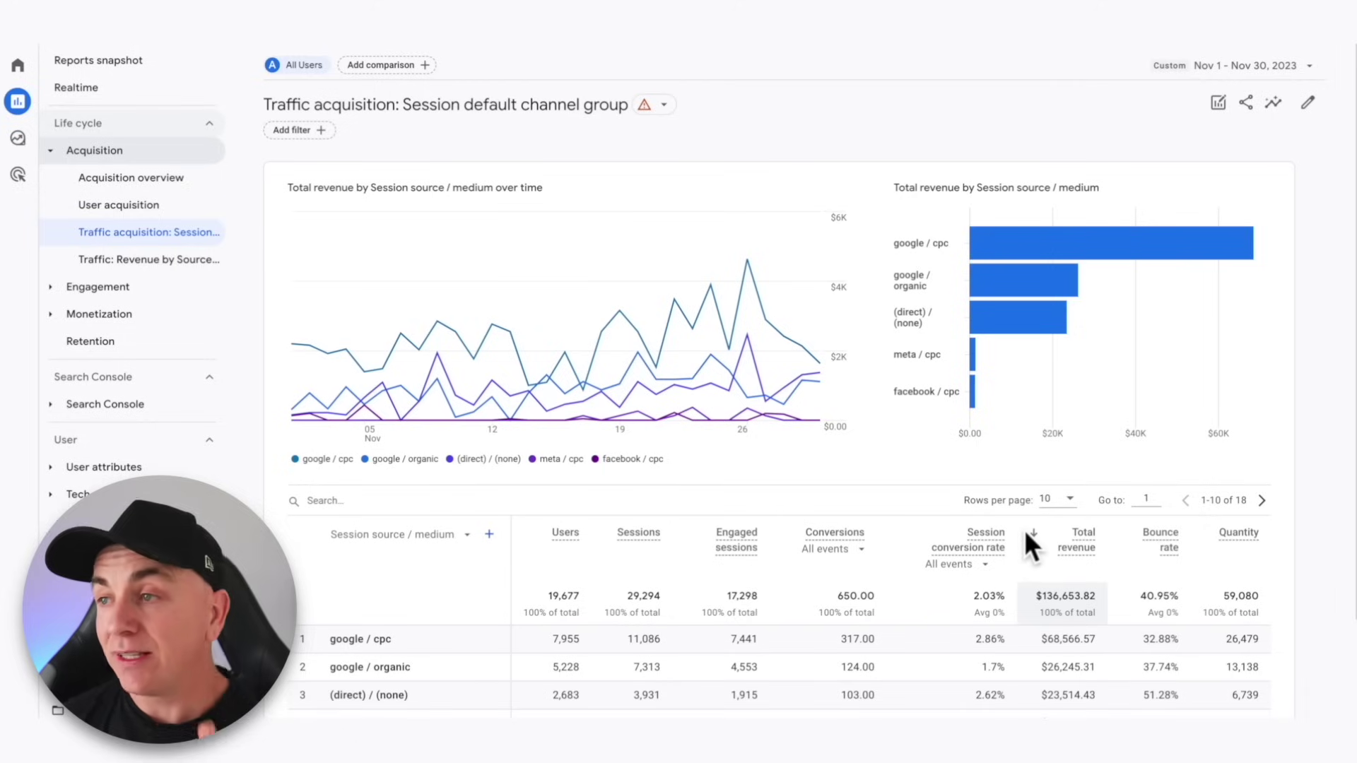
{"action": "left_click_drag", "start_coordinate": [284, 189], "coordinate": [636, 203]}
{"action": "left_click", "coordinate": [397, 190]}
{"action": "double_click", "coordinate": [341, 188]}
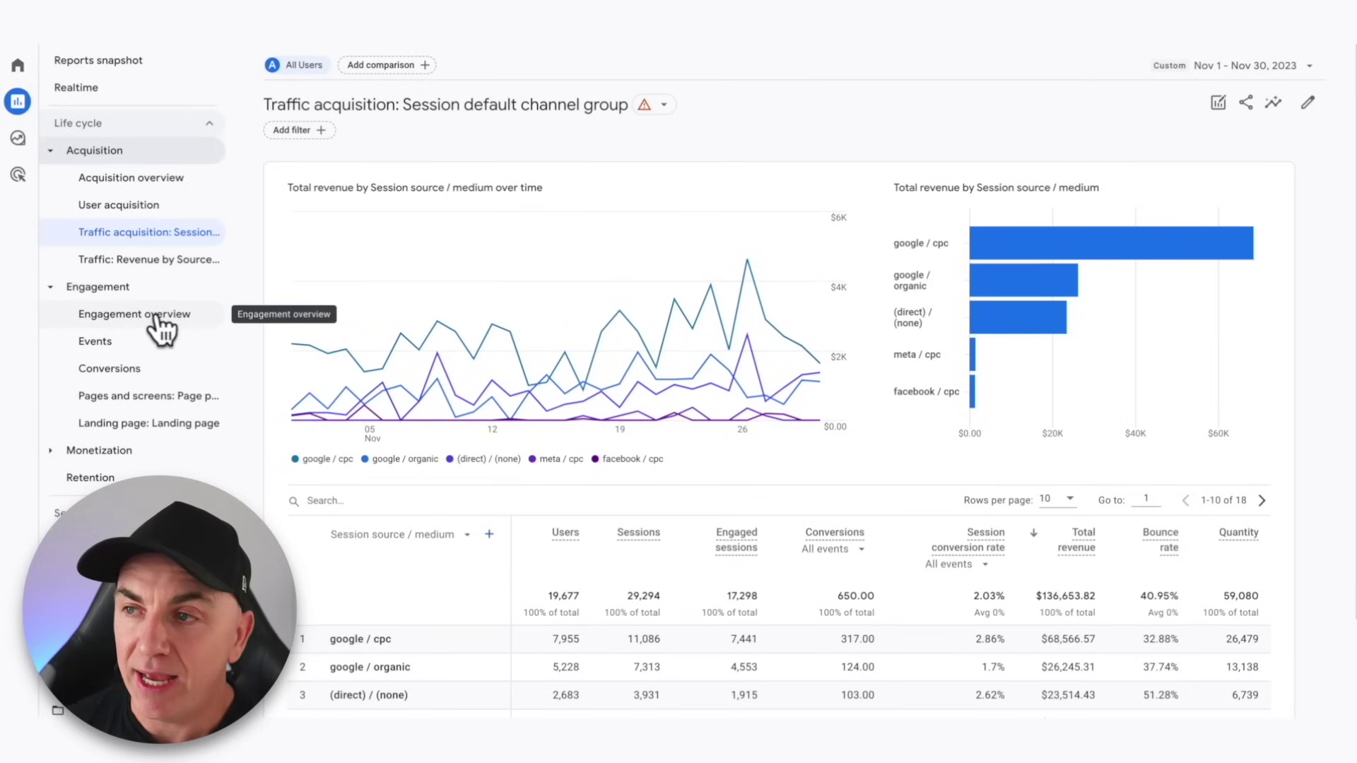
Open the Pages and screens report under Engagement and examine the views and revenue per page path.
{"action": "left_click", "coordinate": [157, 397]}
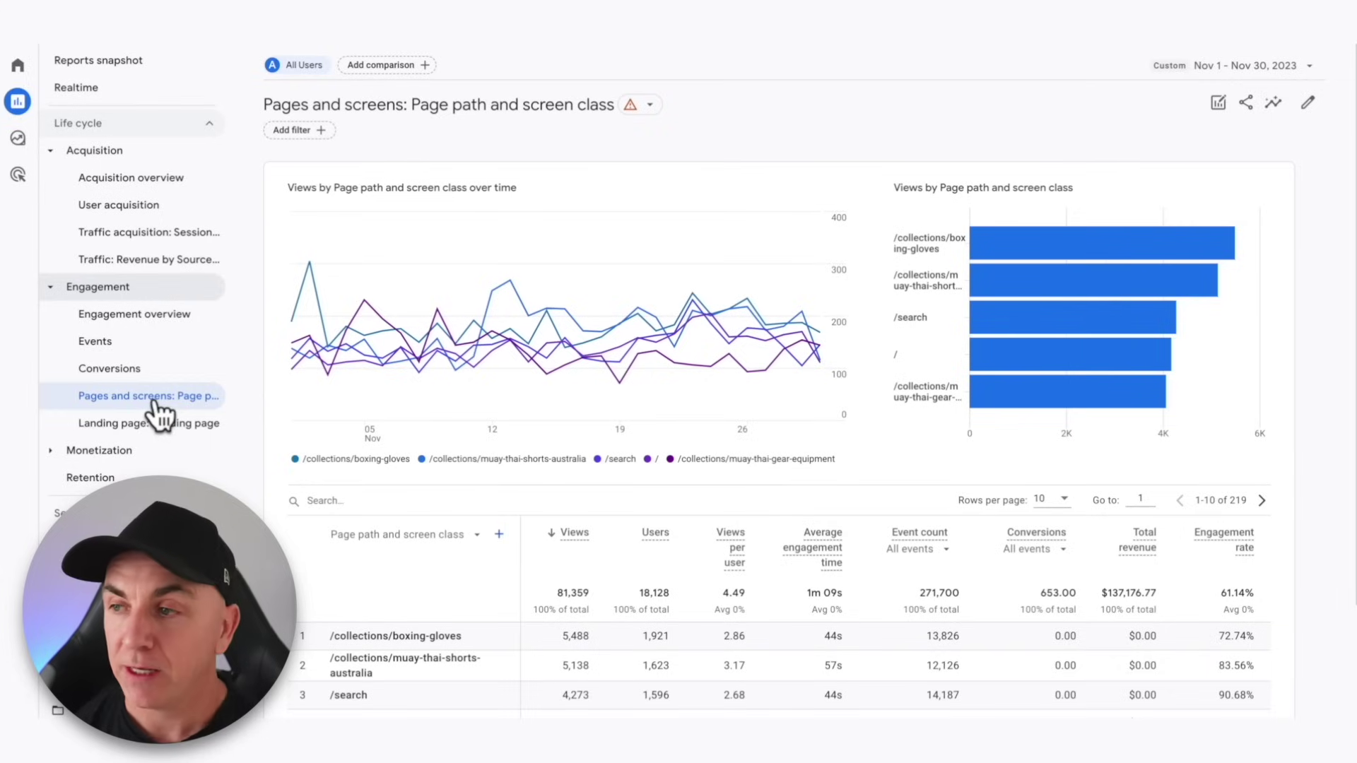
{"action": "scroll", "coordinate": [672, 640], "scroll_direction": "down", "scroll_amount": 1}
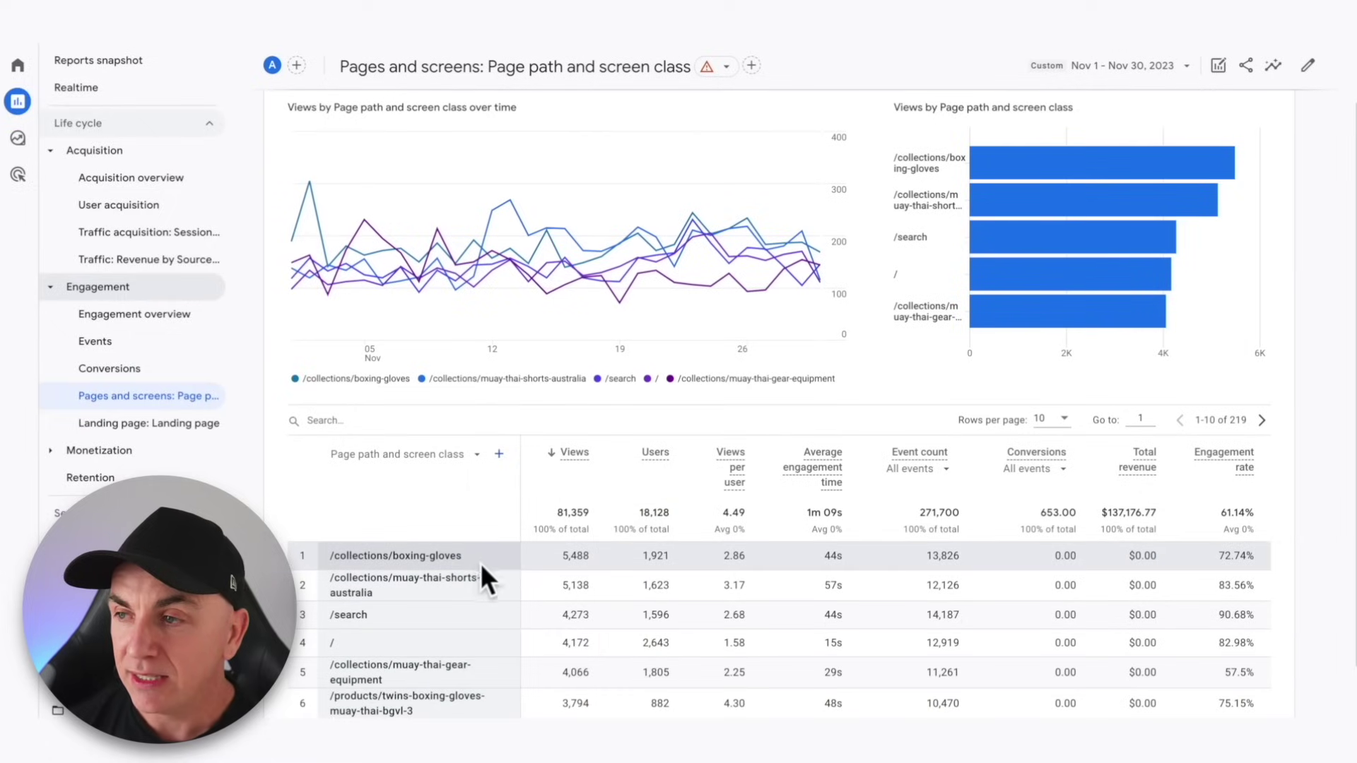
{"action": "scroll", "coordinate": [486, 561], "scroll_direction": "down", "scroll_amount": 1}
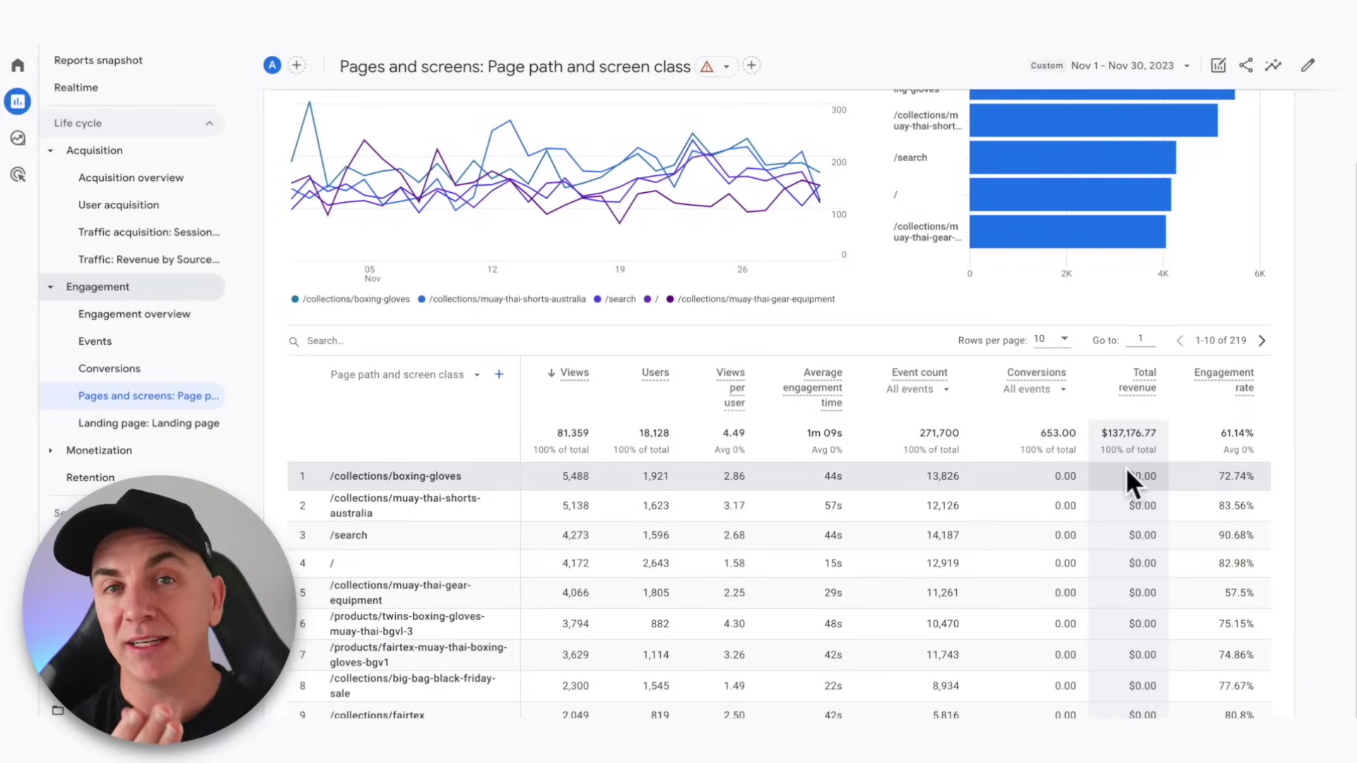
Open the Landing page report and examine the engagement rate, session conversion rate and total revenue of each landing page.
{"action": "left_click", "coordinate": [151, 424]}
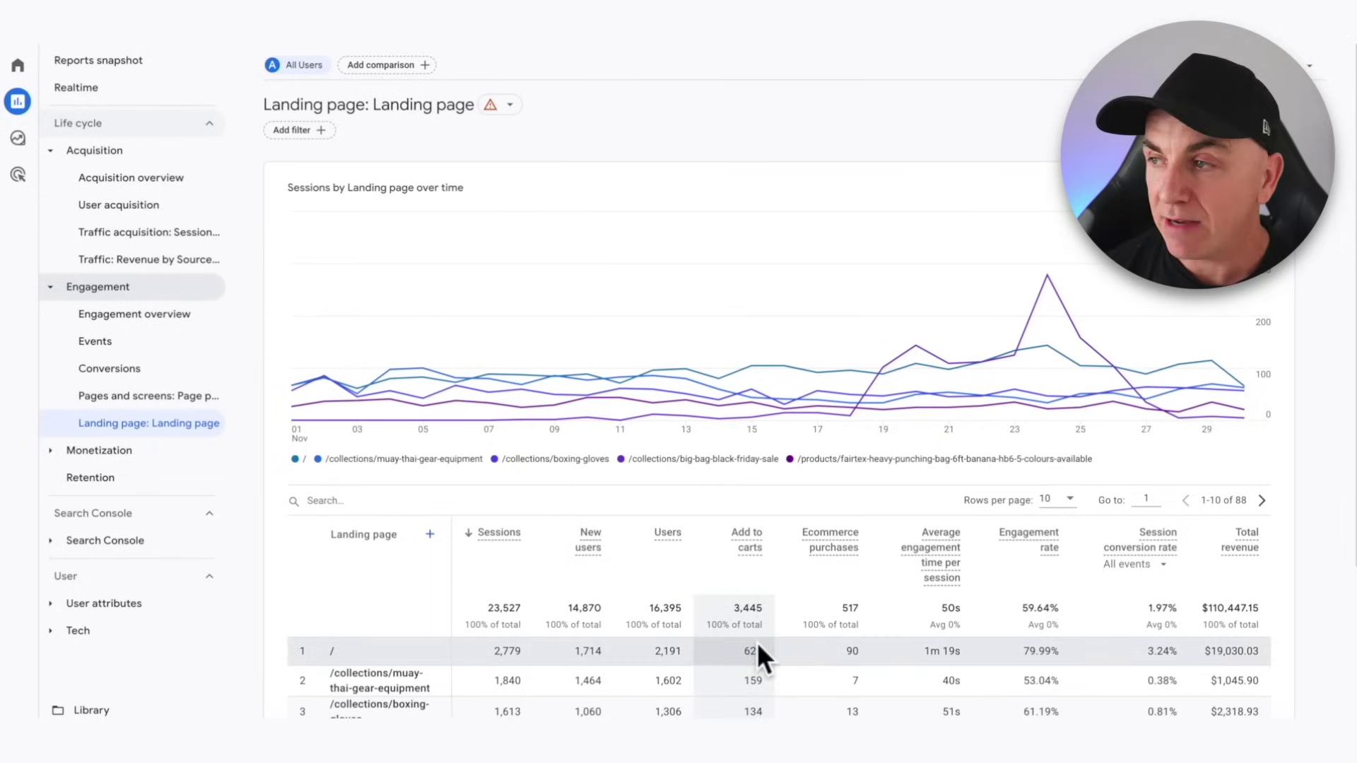
{"action": "scroll", "coordinate": [753, 644], "scroll_direction": "down", "scroll_amount": 1}
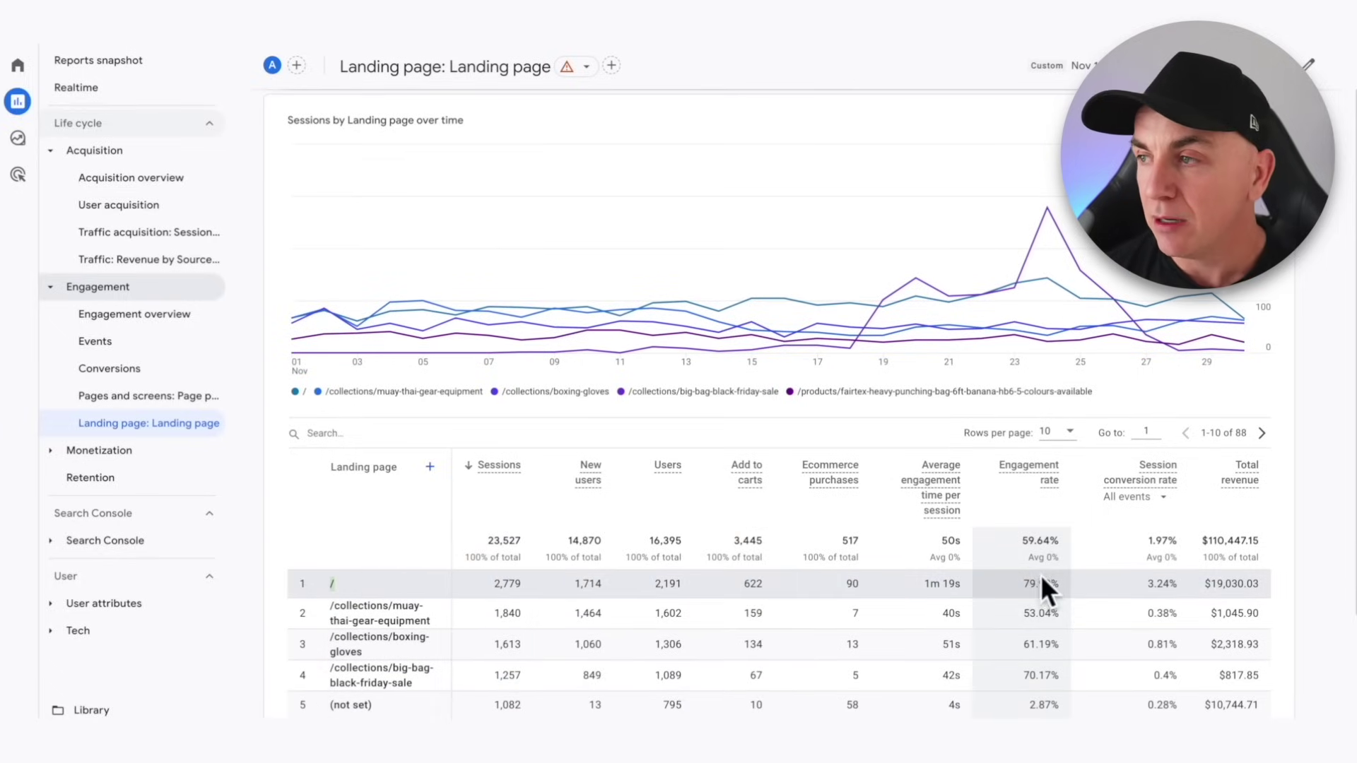
{"action": "left_click_drag", "start_coordinate": [1022, 583], "coordinate": [1081, 594]}
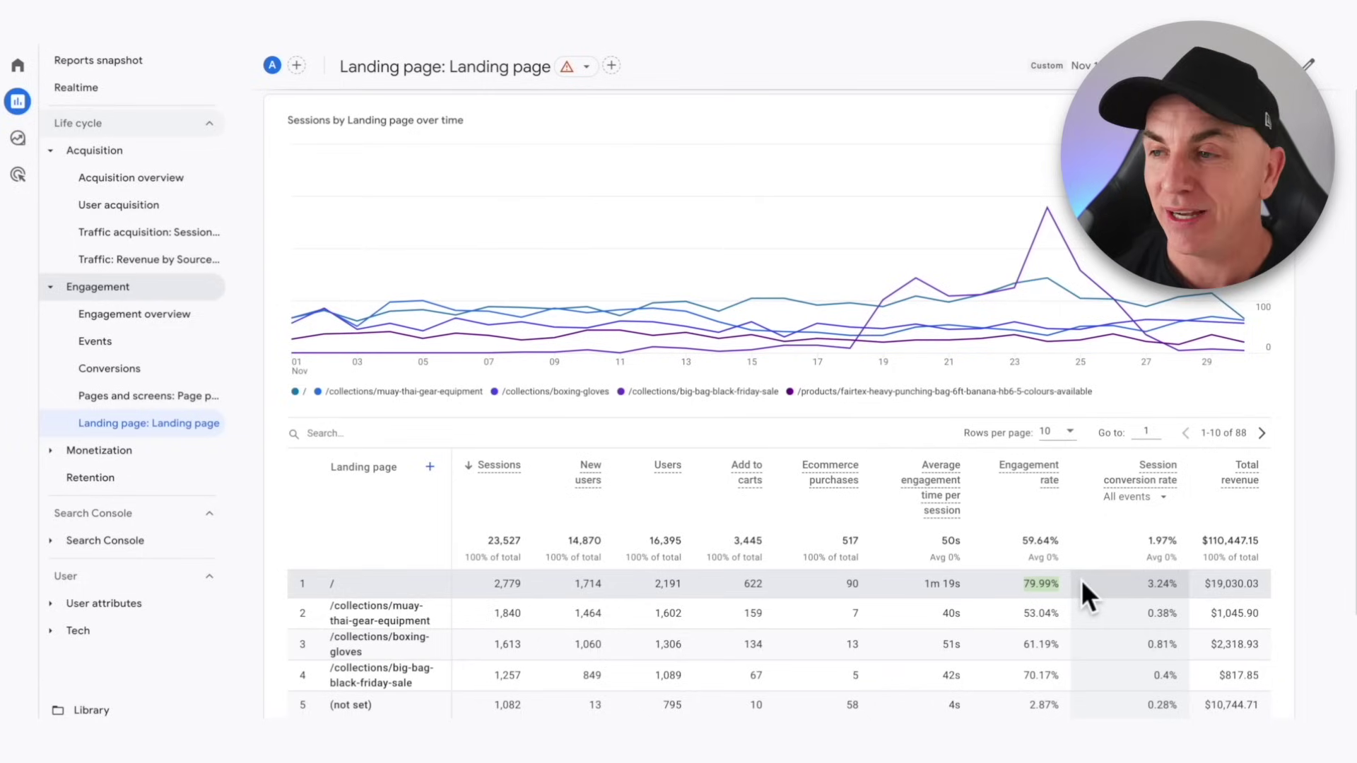
{"action": "scroll", "coordinate": [1043, 610], "scroll_direction": "down", "scroll_amount": 1}
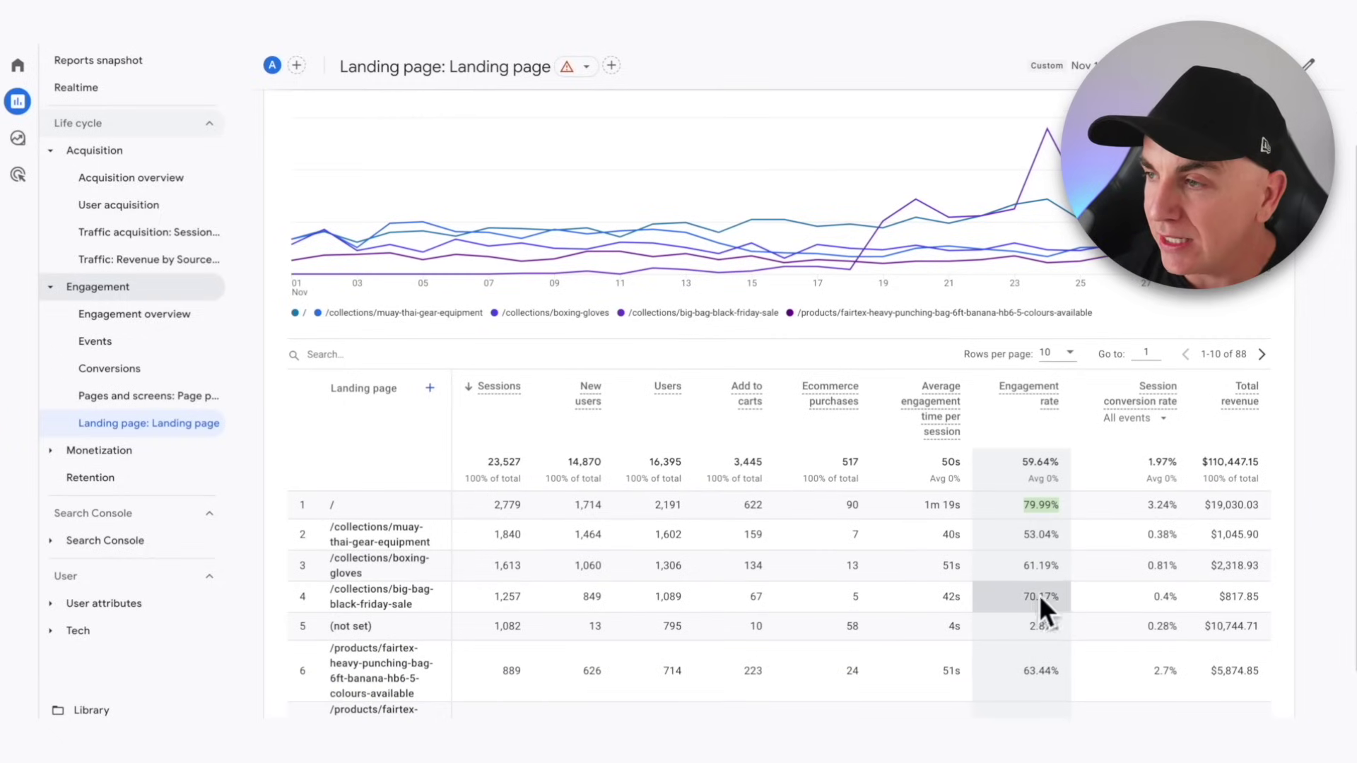
{"action": "scroll", "coordinate": [1043, 602], "scroll_direction": "down", "scroll_amount": 1}
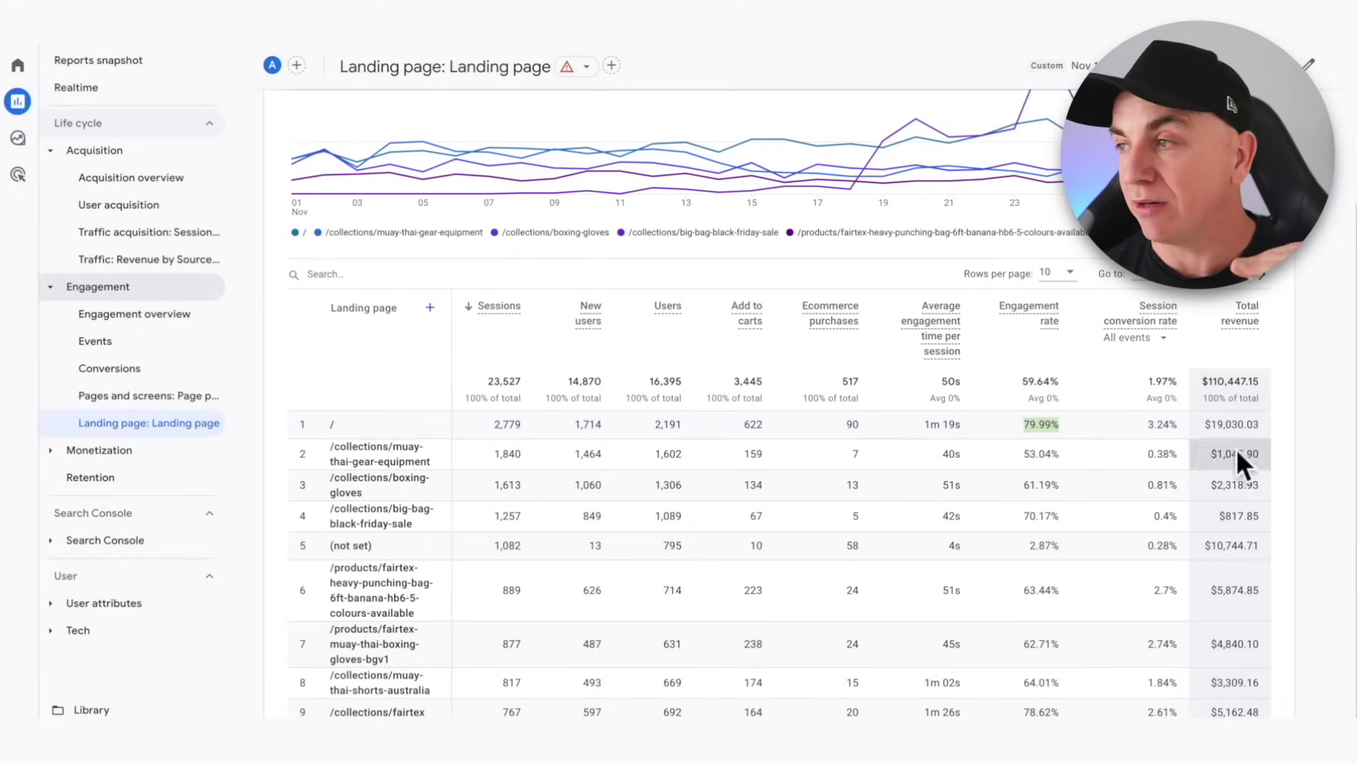
{"action": "scroll", "coordinate": [1240, 499], "scroll_direction": "down", "scroll_amount": 1}
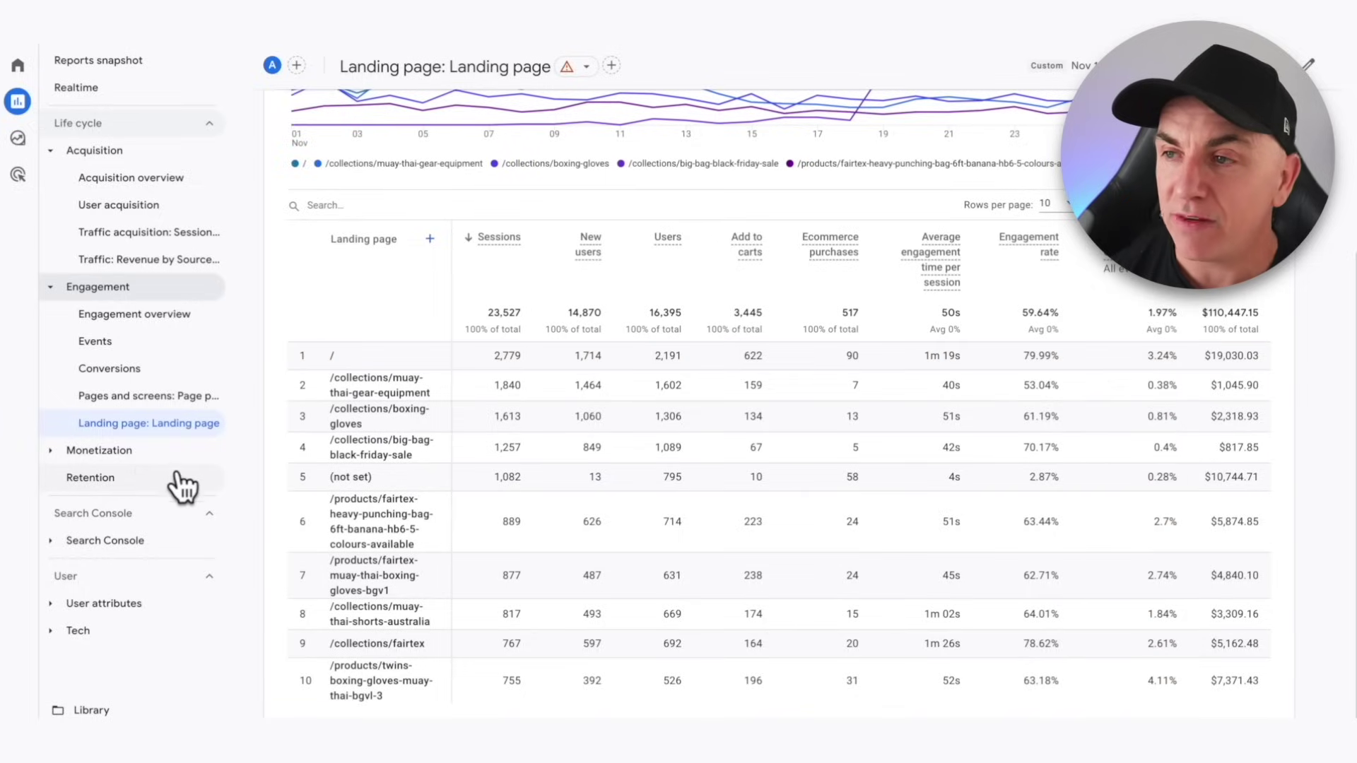
Expand the Monetization group of Life cycle reports.
{"action": "left_click", "coordinate": [76, 454]}
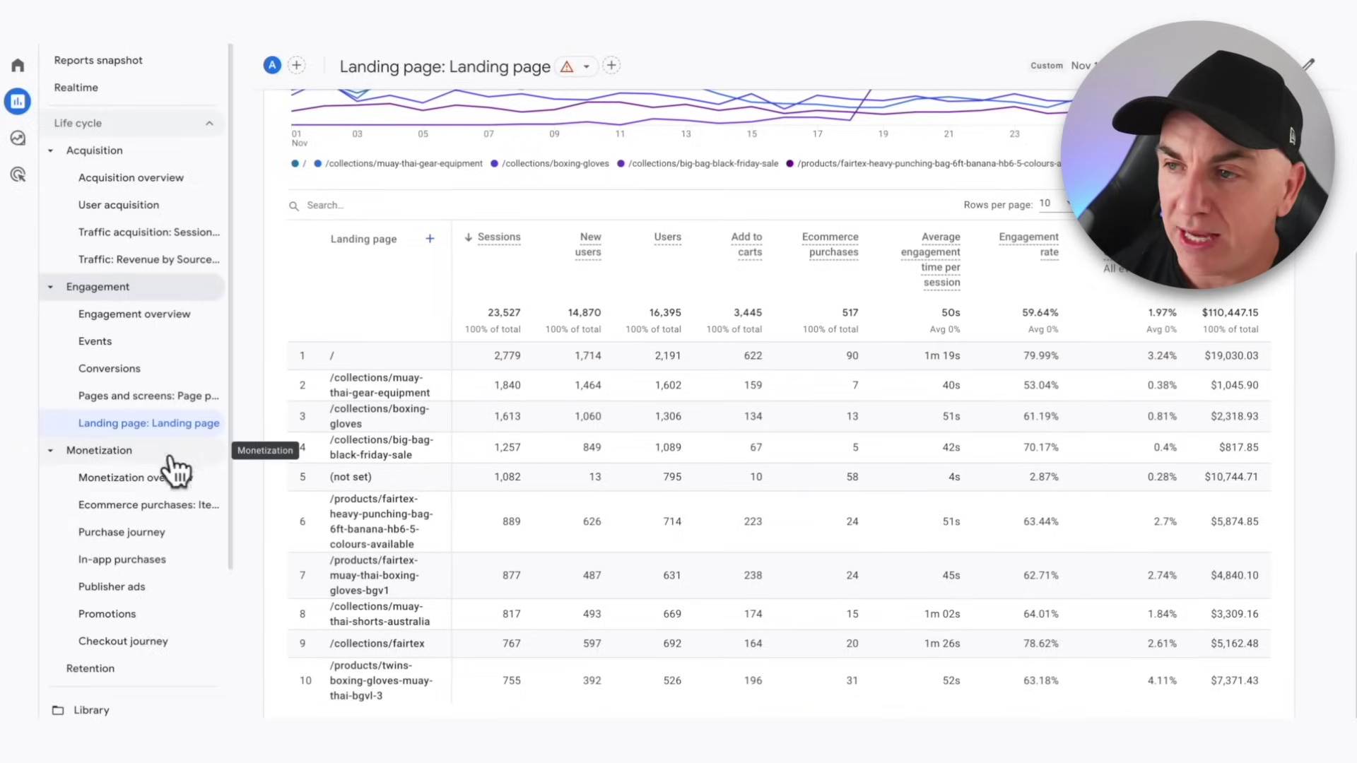